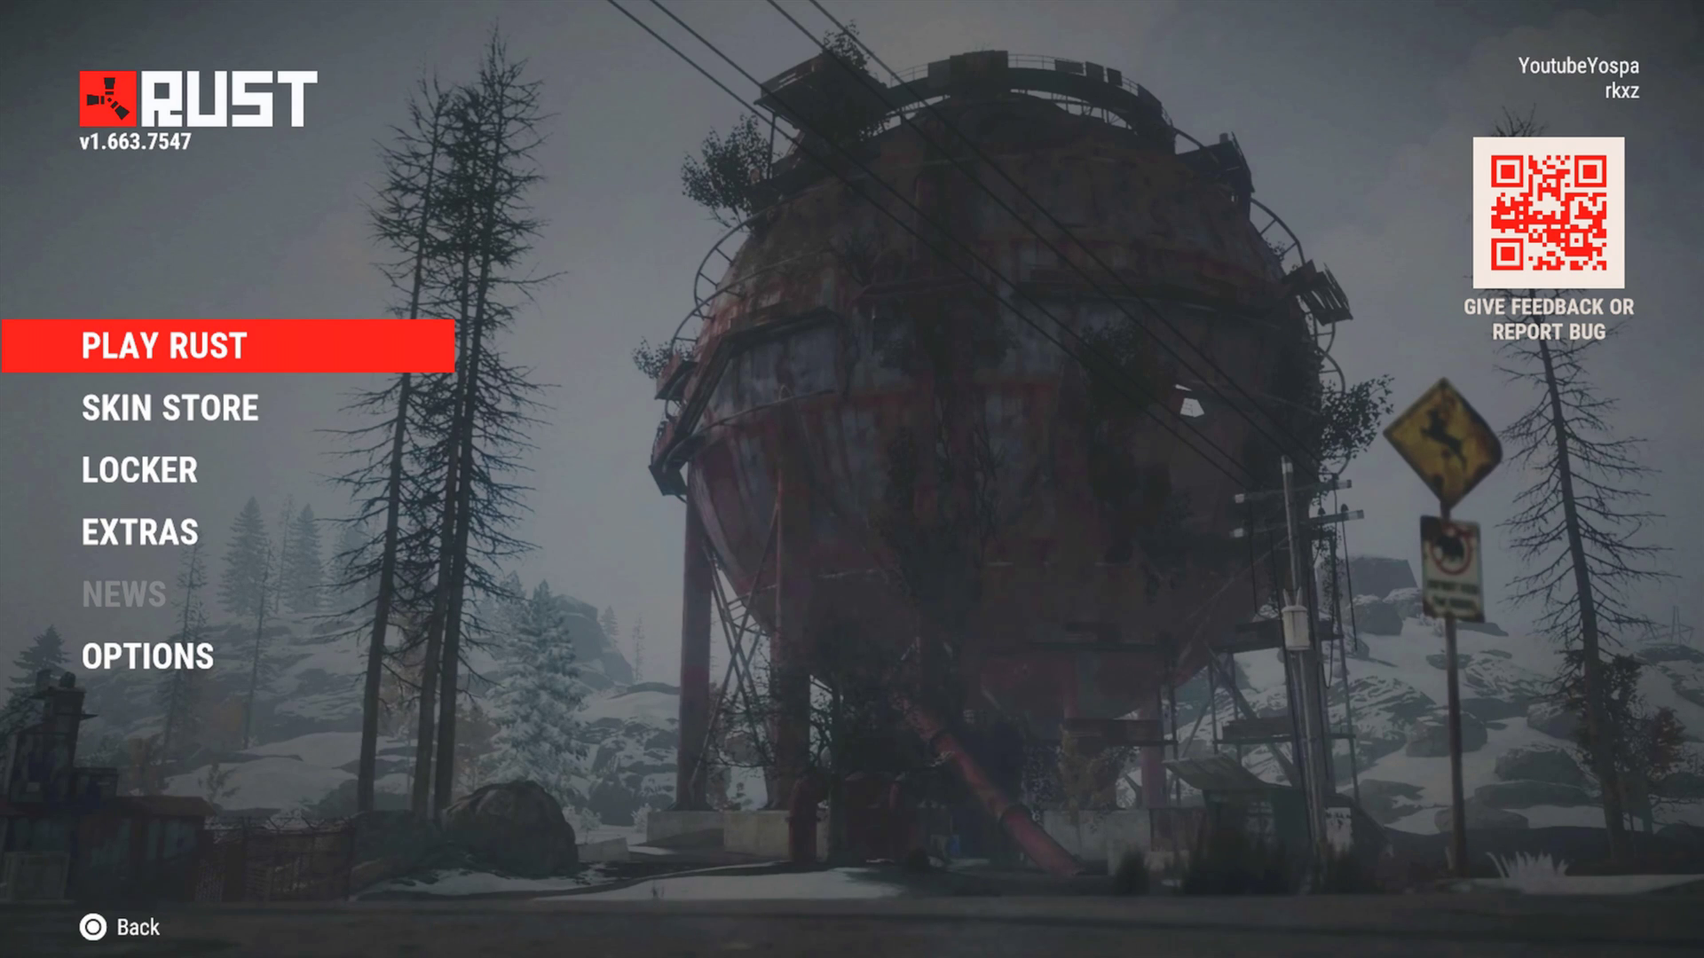
Open the graphics options and reset all values on that page to their defaults.
{"action": "key", "text": "Down"}
{"action": "key", "text": "Down"}
{"action": "key", "text": "Down"}
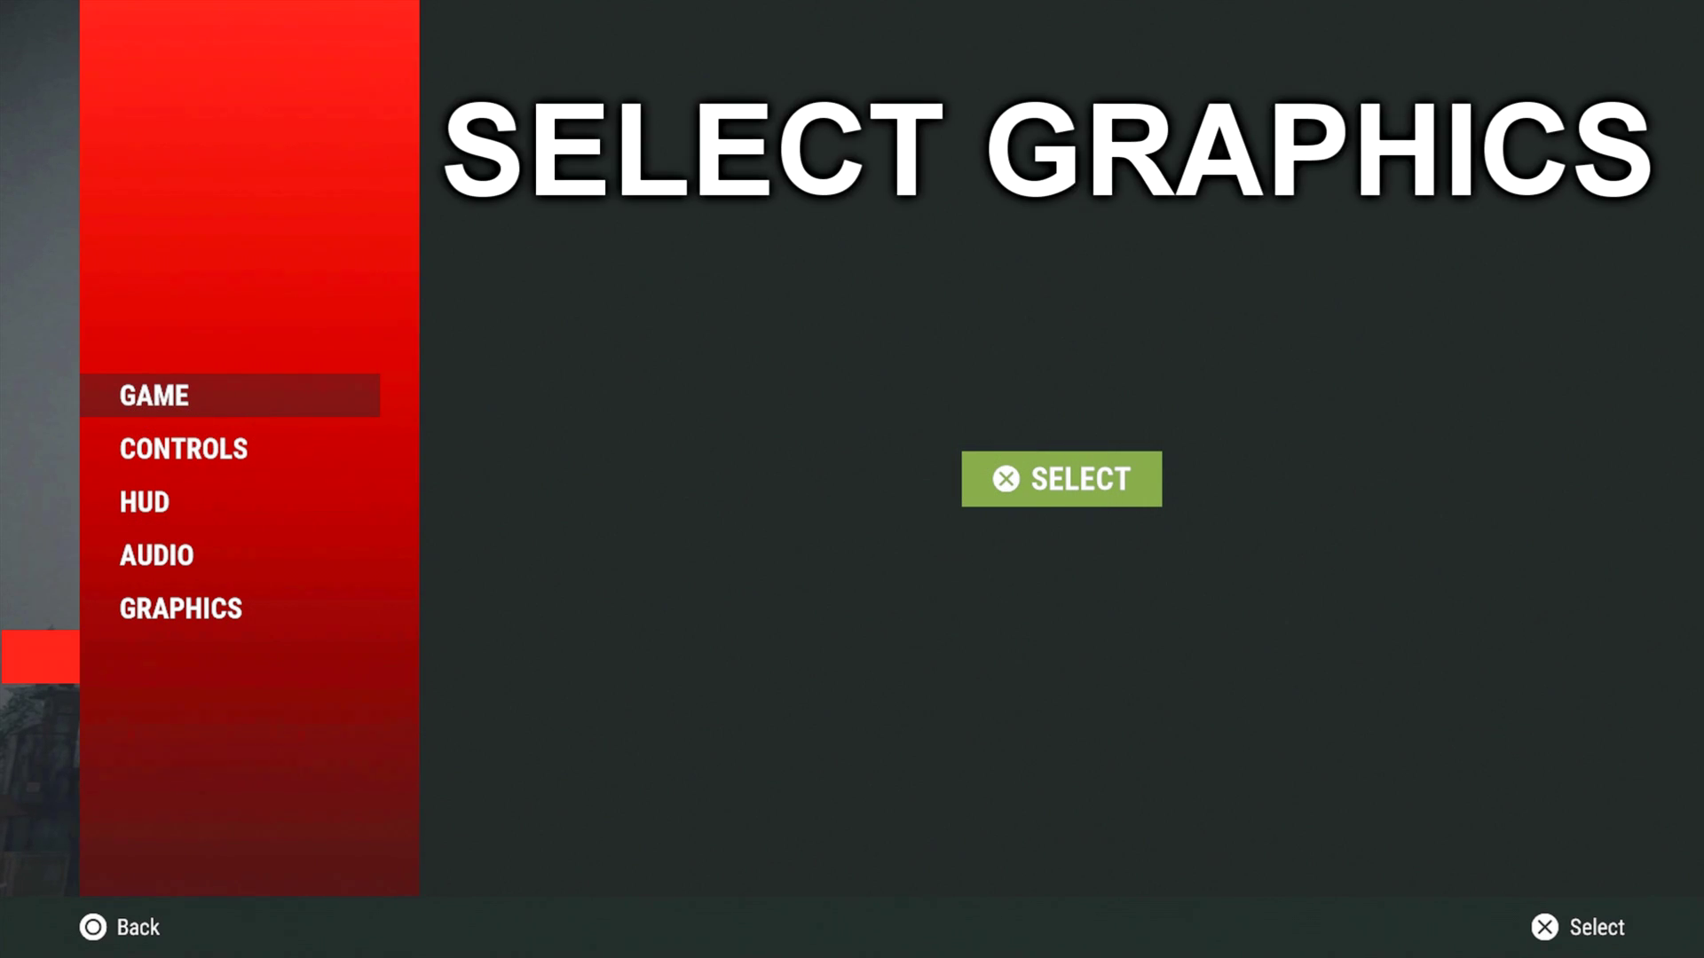
{"action": "key", "text": "Down"}
{"action": "key", "text": "Down"}
{"action": "key", "text": "Down"}
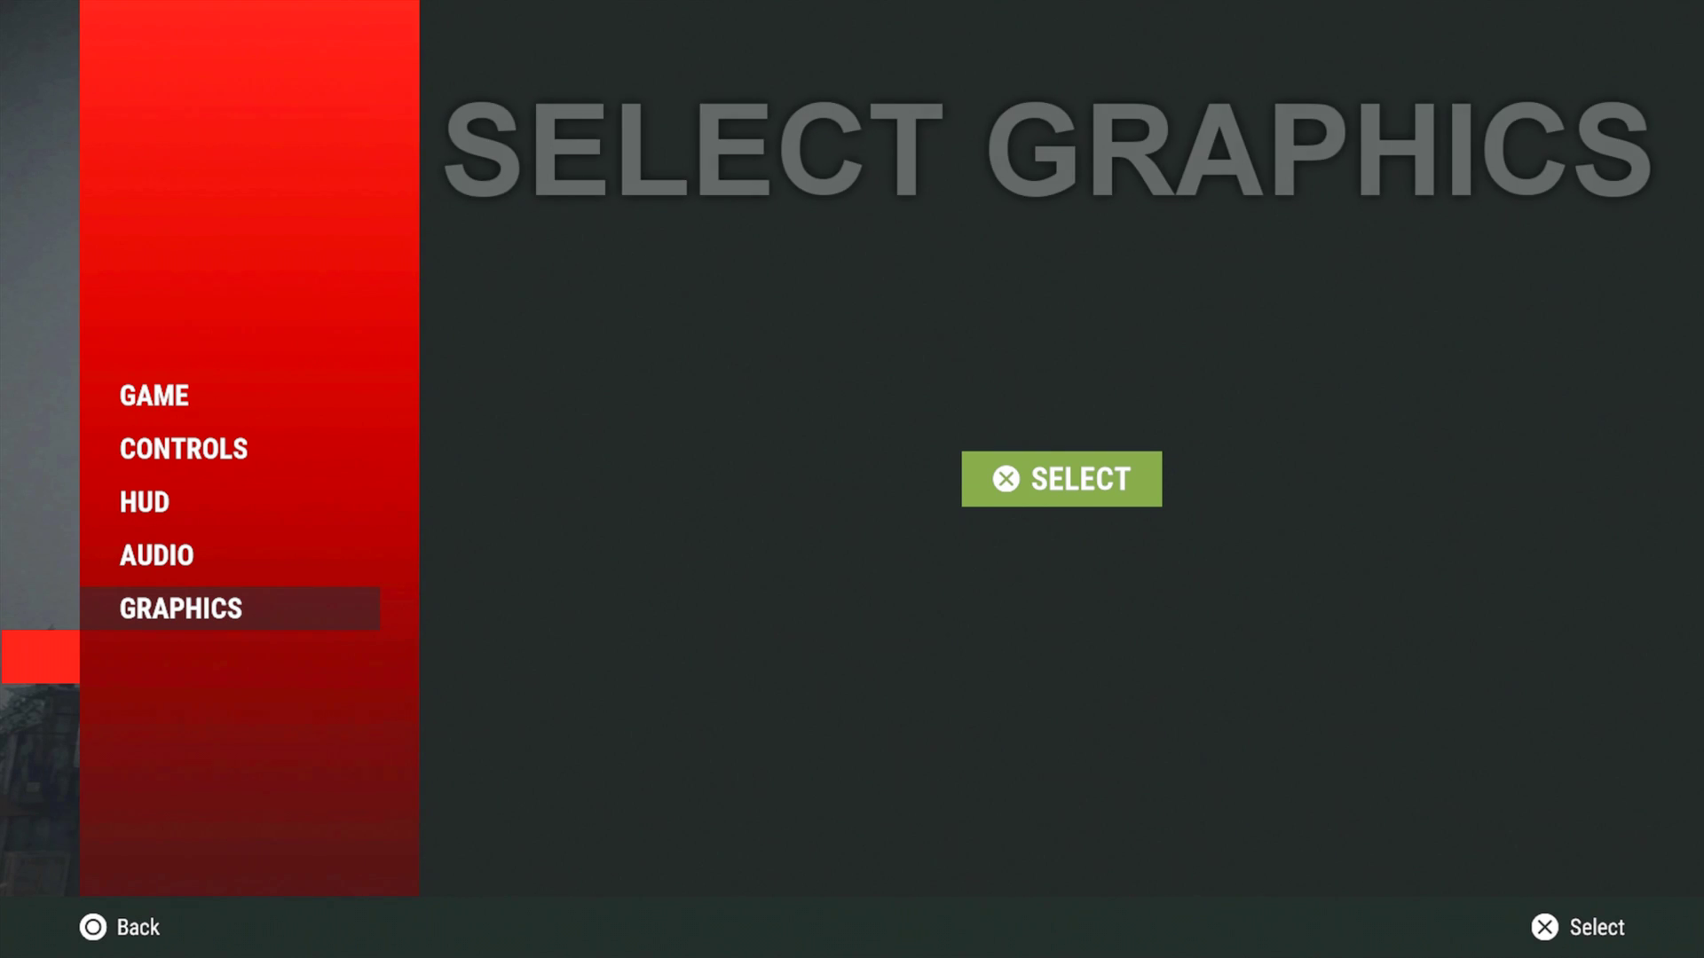
{"action": "key", "text": "Return"}
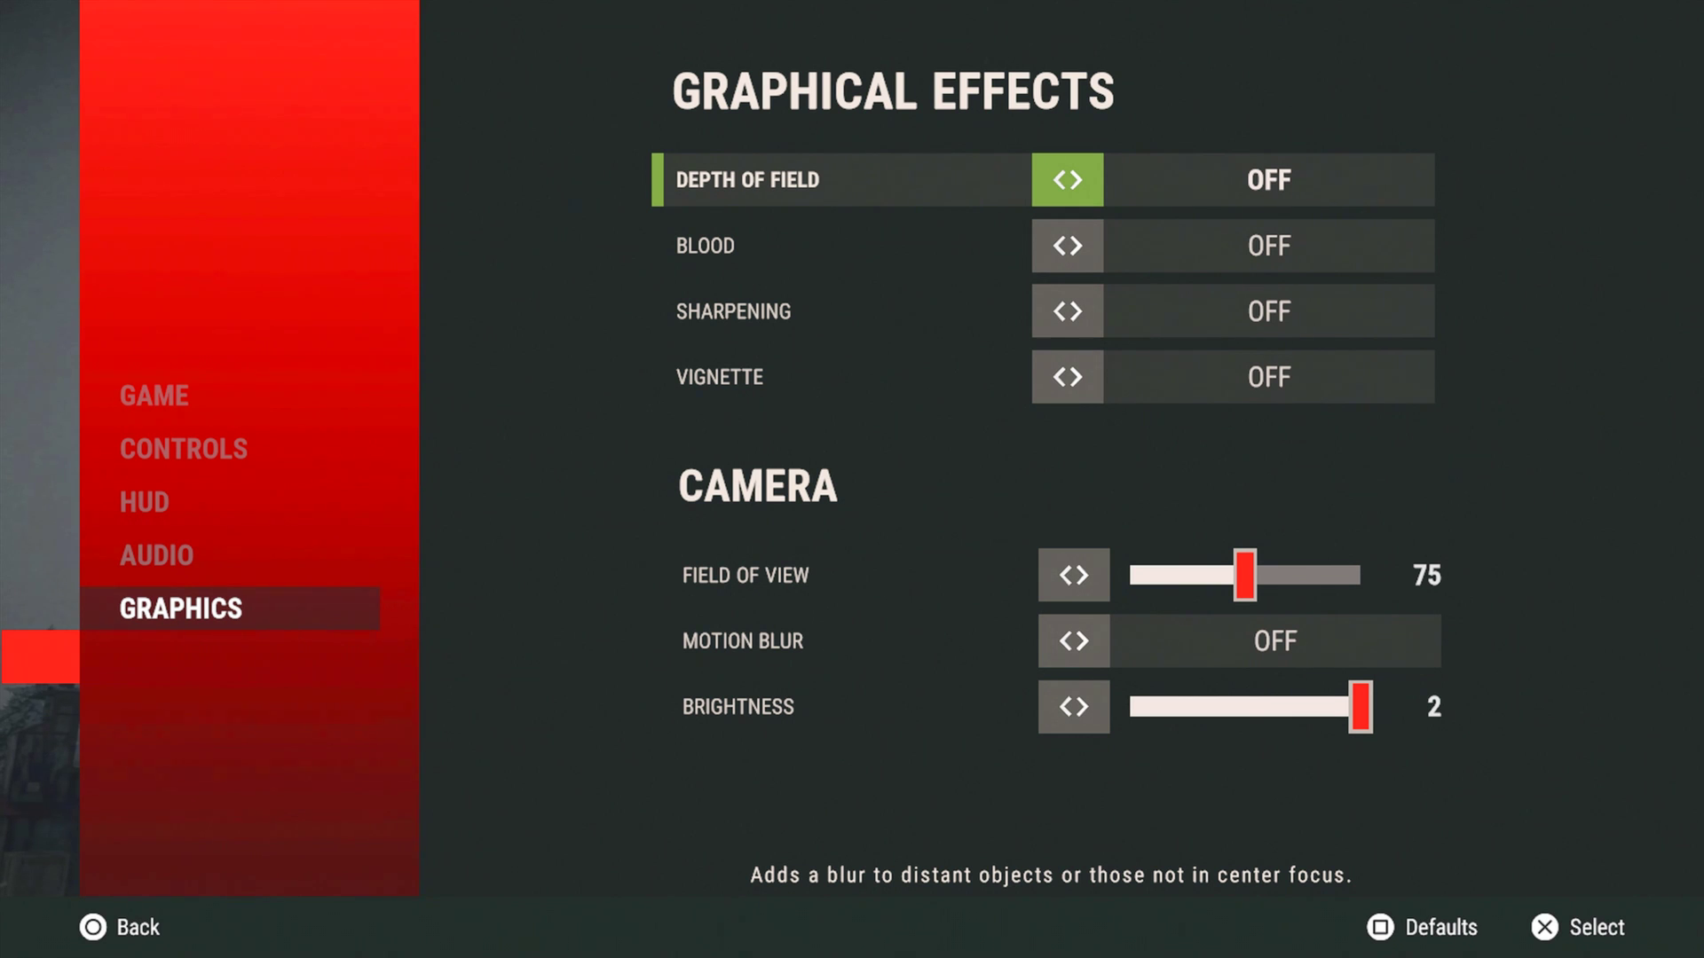
{"action": "key", "text": "r"}
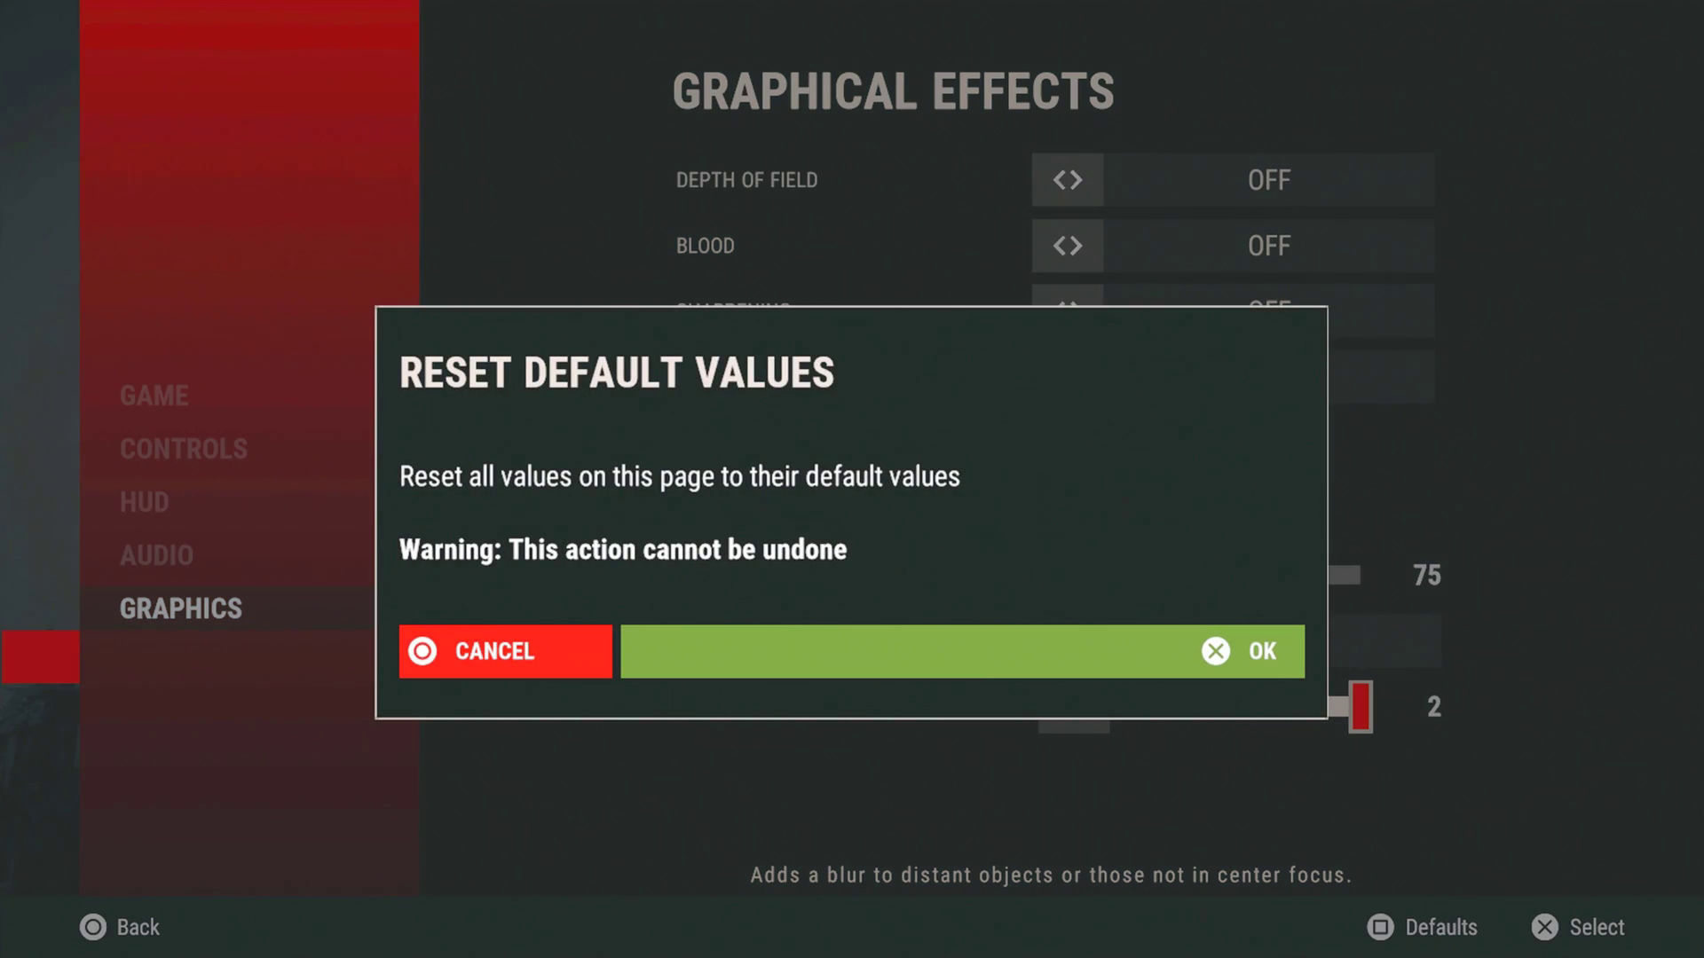
{"action": "key", "text": "Return"}
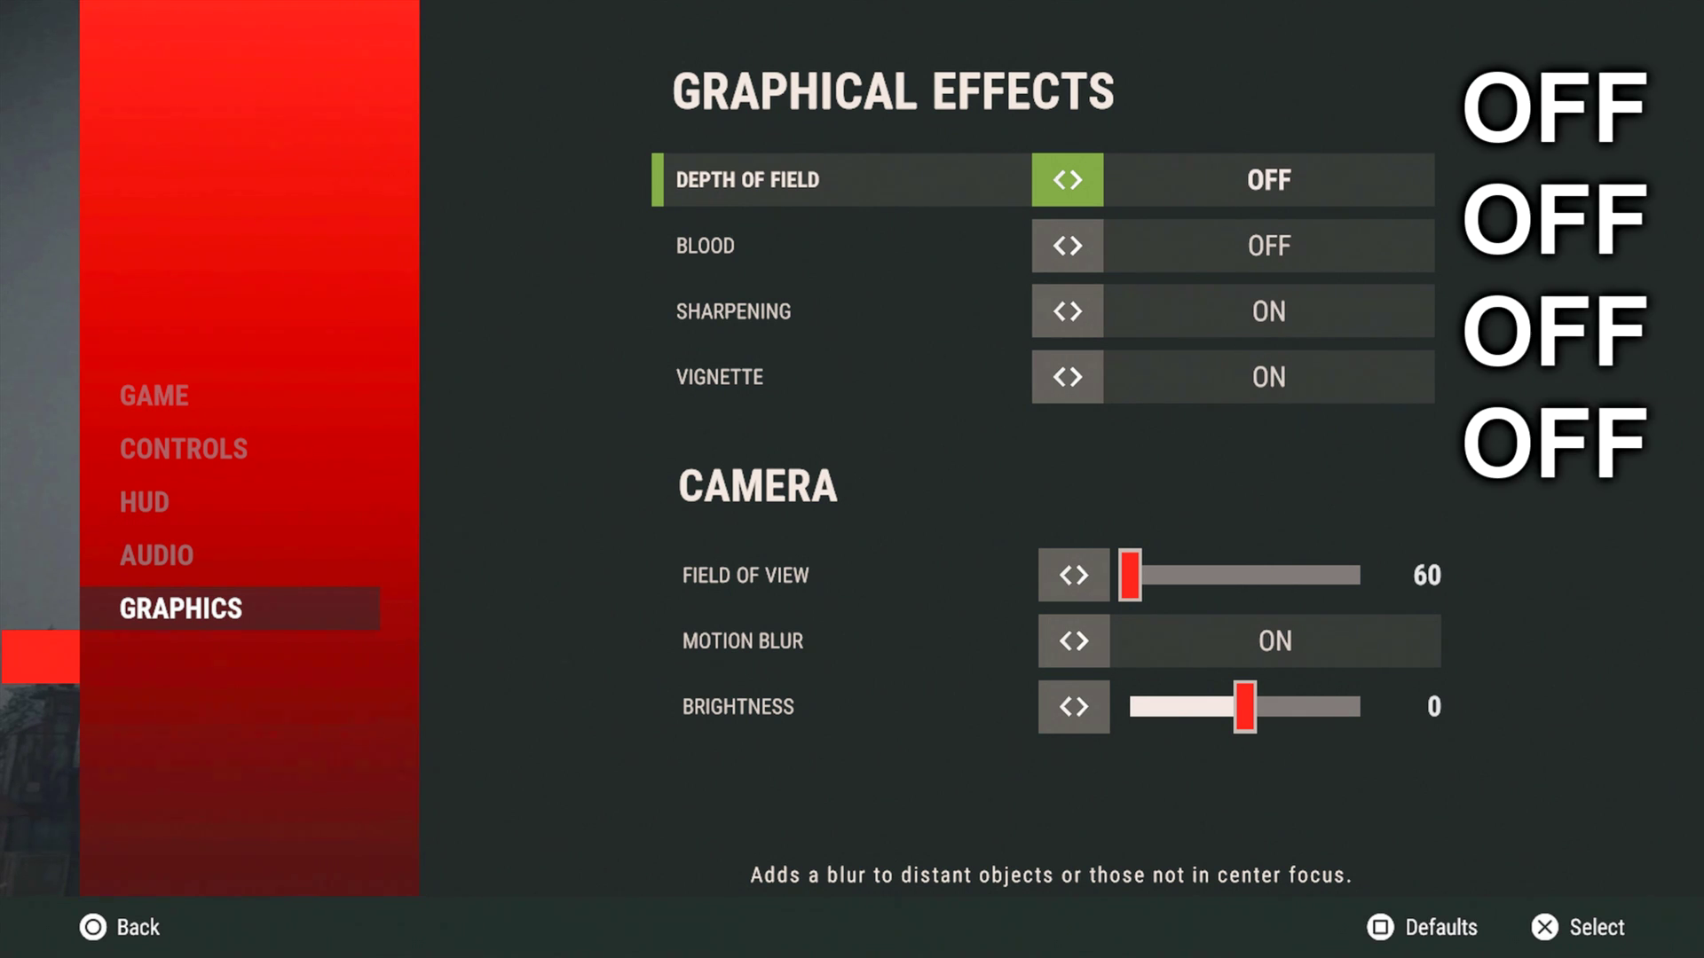
Switch off sharpening and vignette in the graphical effects.
{"action": "key", "text": "Down"}
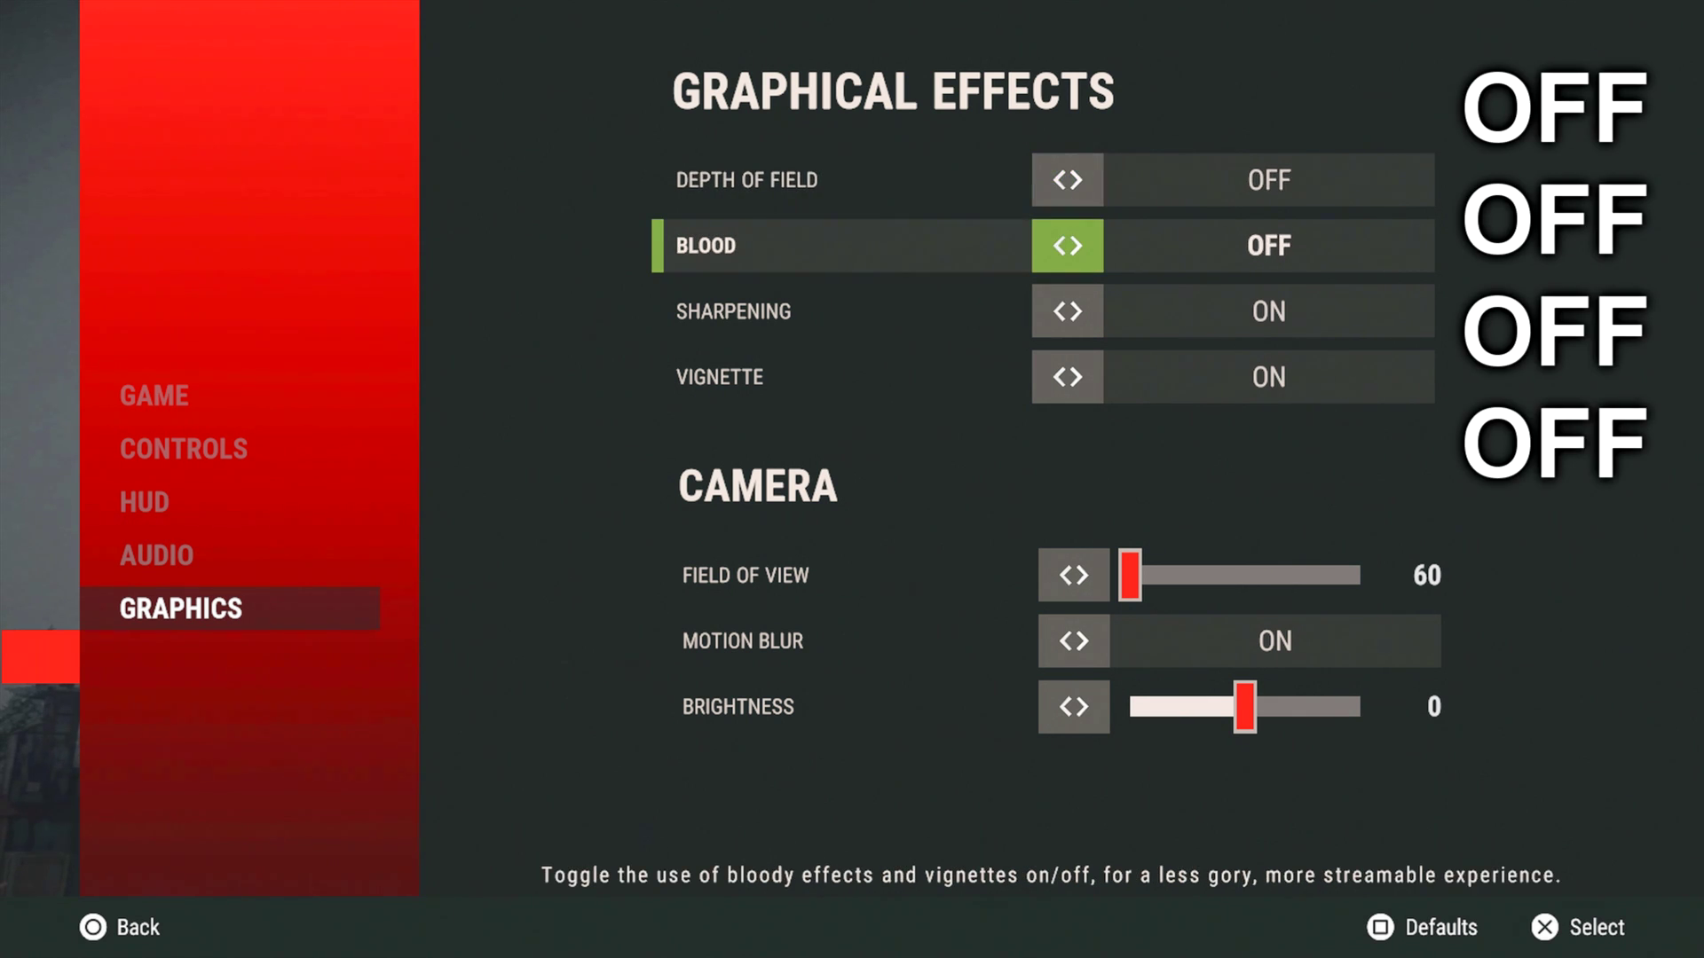
{"action": "key", "text": "Down"}
{"action": "key", "text": "Right"}
{"action": "key", "text": "Down"}
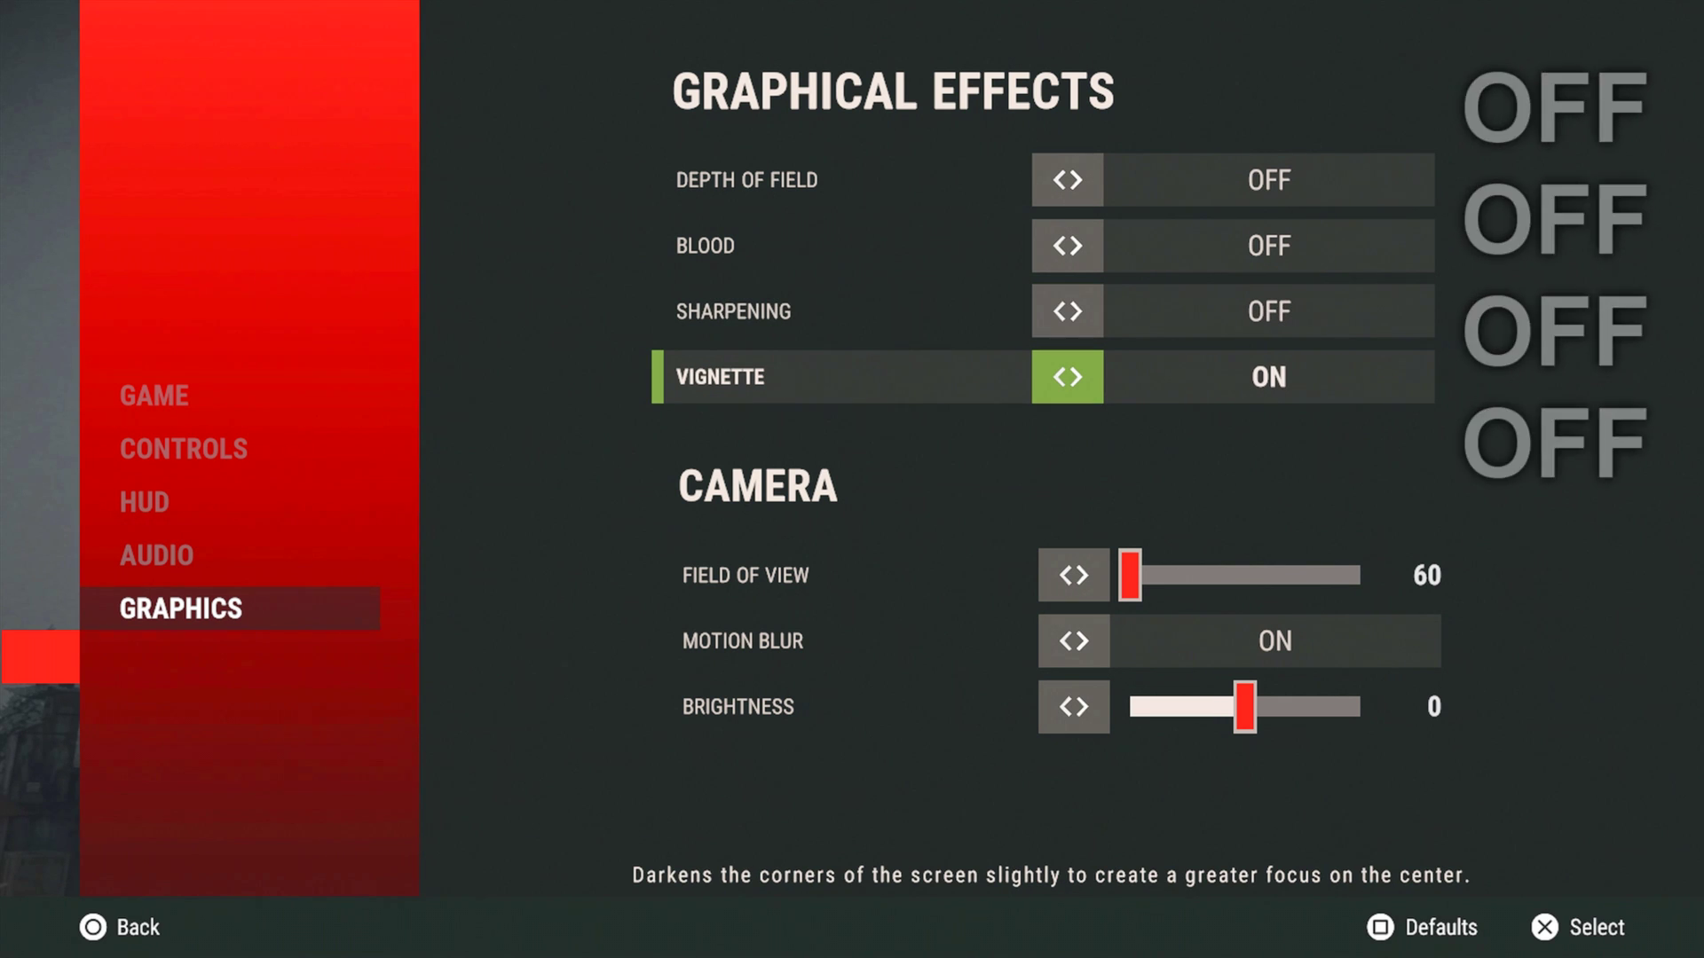
{"action": "key", "text": "Right"}
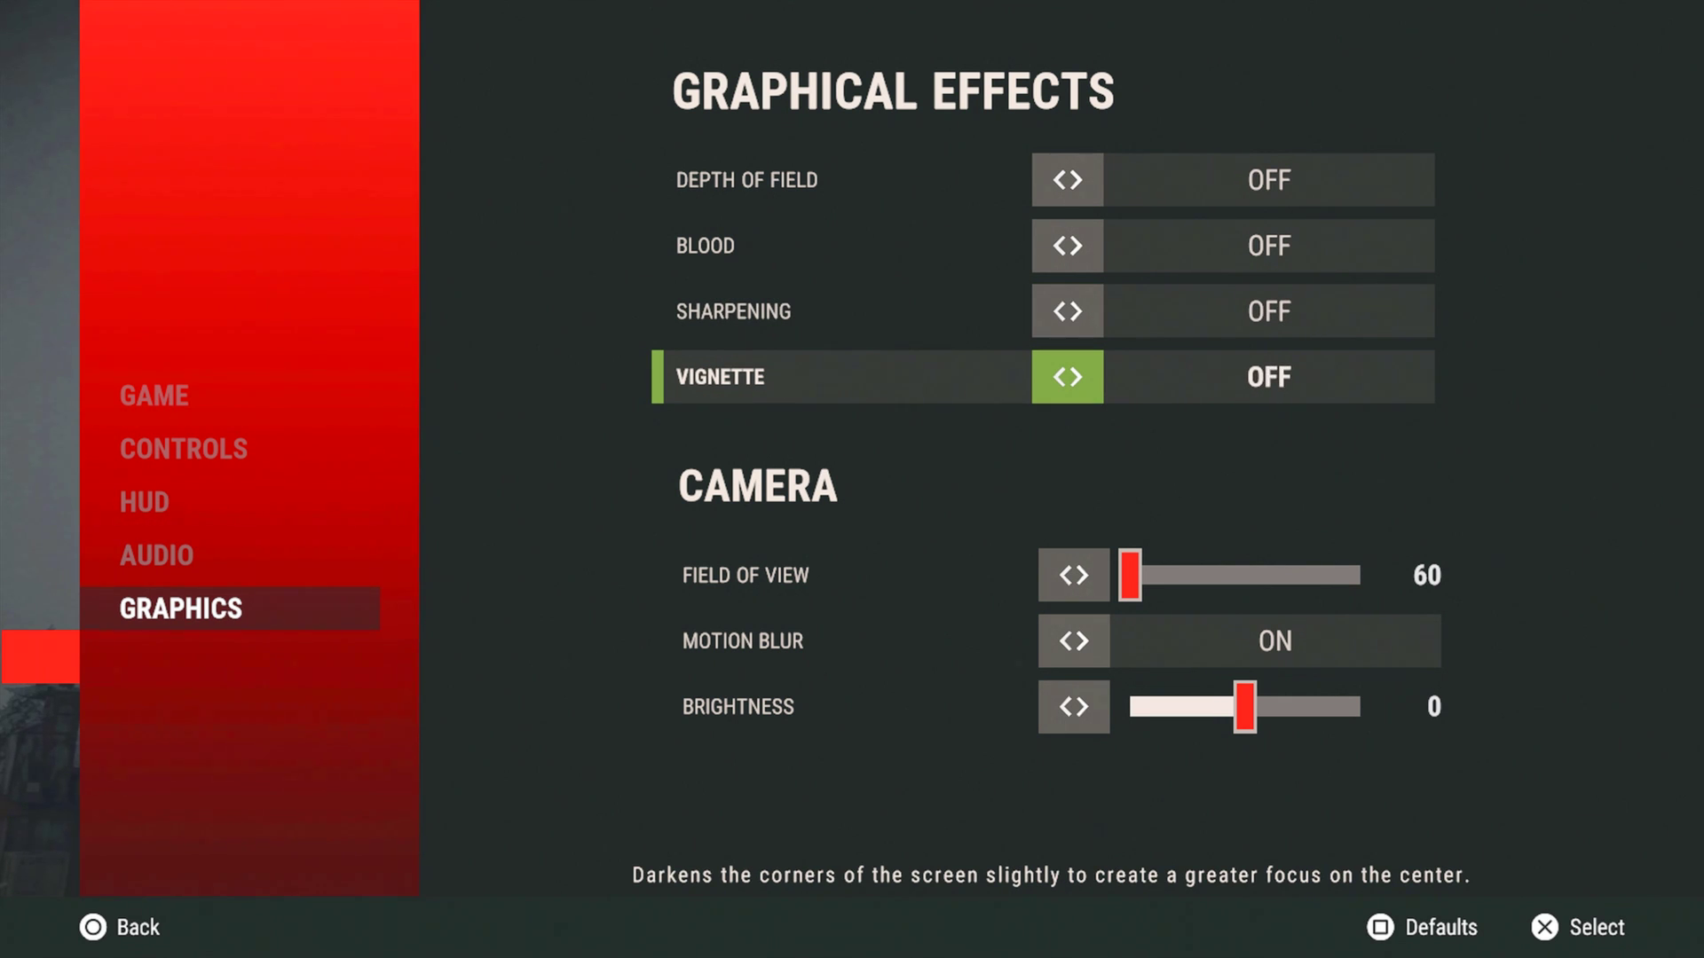
Set the camera's field of view to 75.
{"action": "key", "text": "Down"}
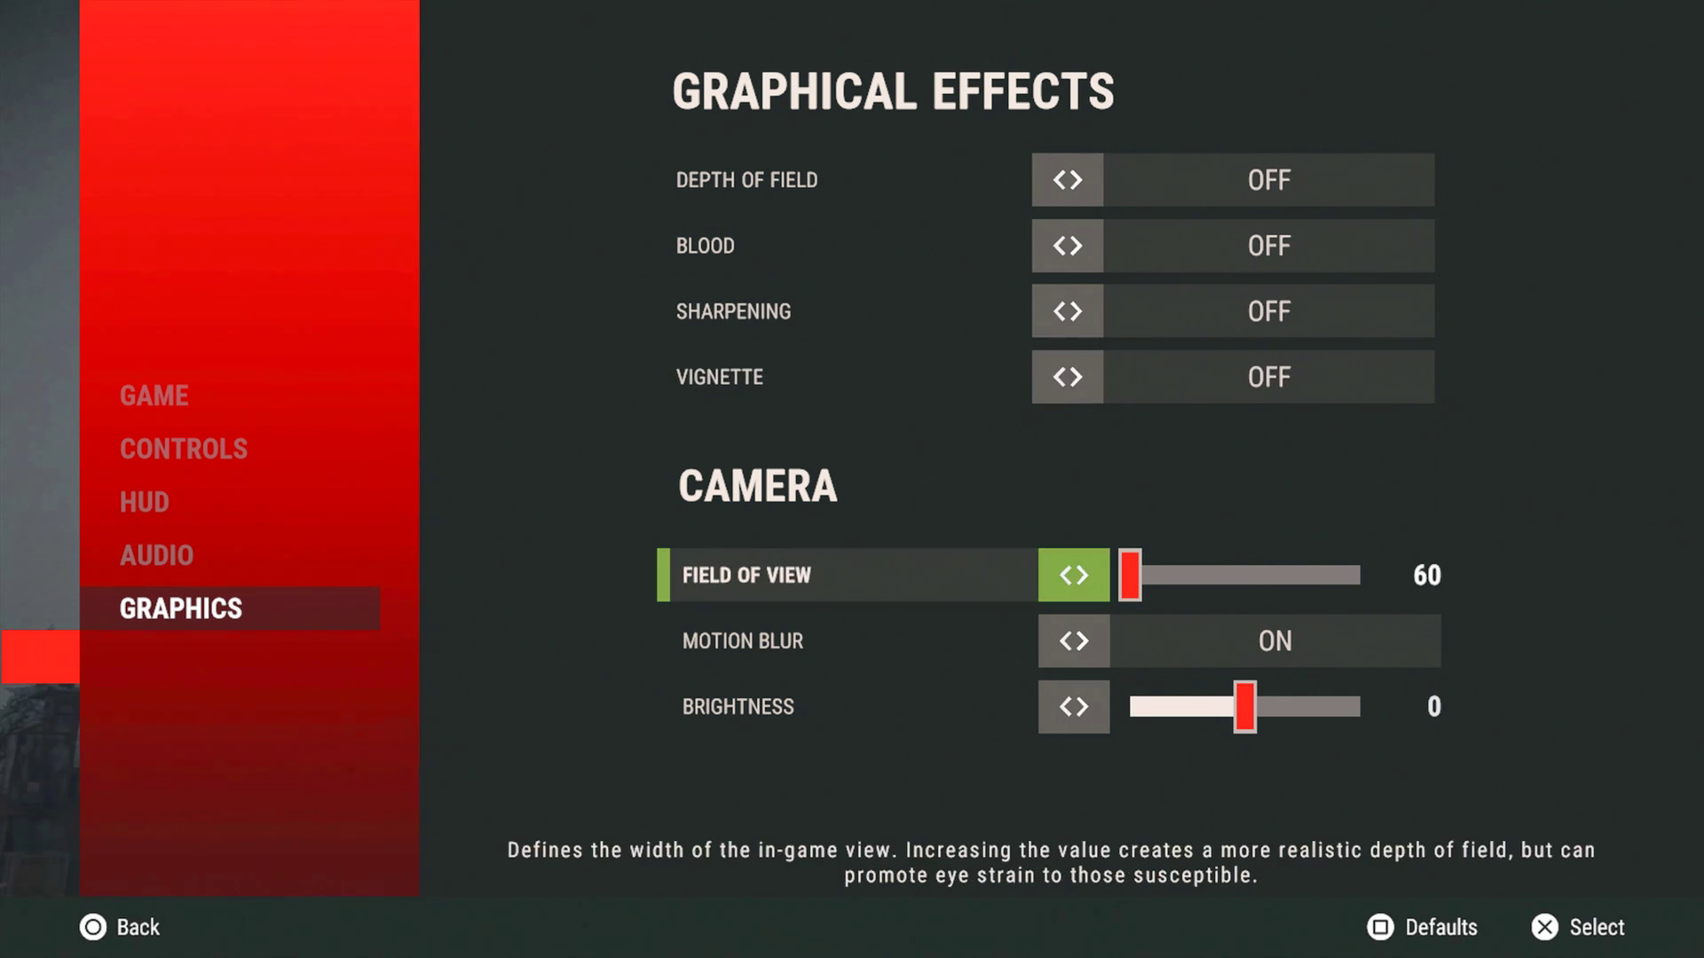
{"action": "key", "text": "Right"}
{"action": "key", "text": "Right"}
{"action": "key", "text": "Right"}
{"action": "key", "text": "Right"}
{"action": "key", "text": "Right"}
{"action": "key", "text": "Right"}
{"action": "key", "text": "Right"}
{"action": "key", "text": "Right"}
{"action": "key", "text": "Right"}
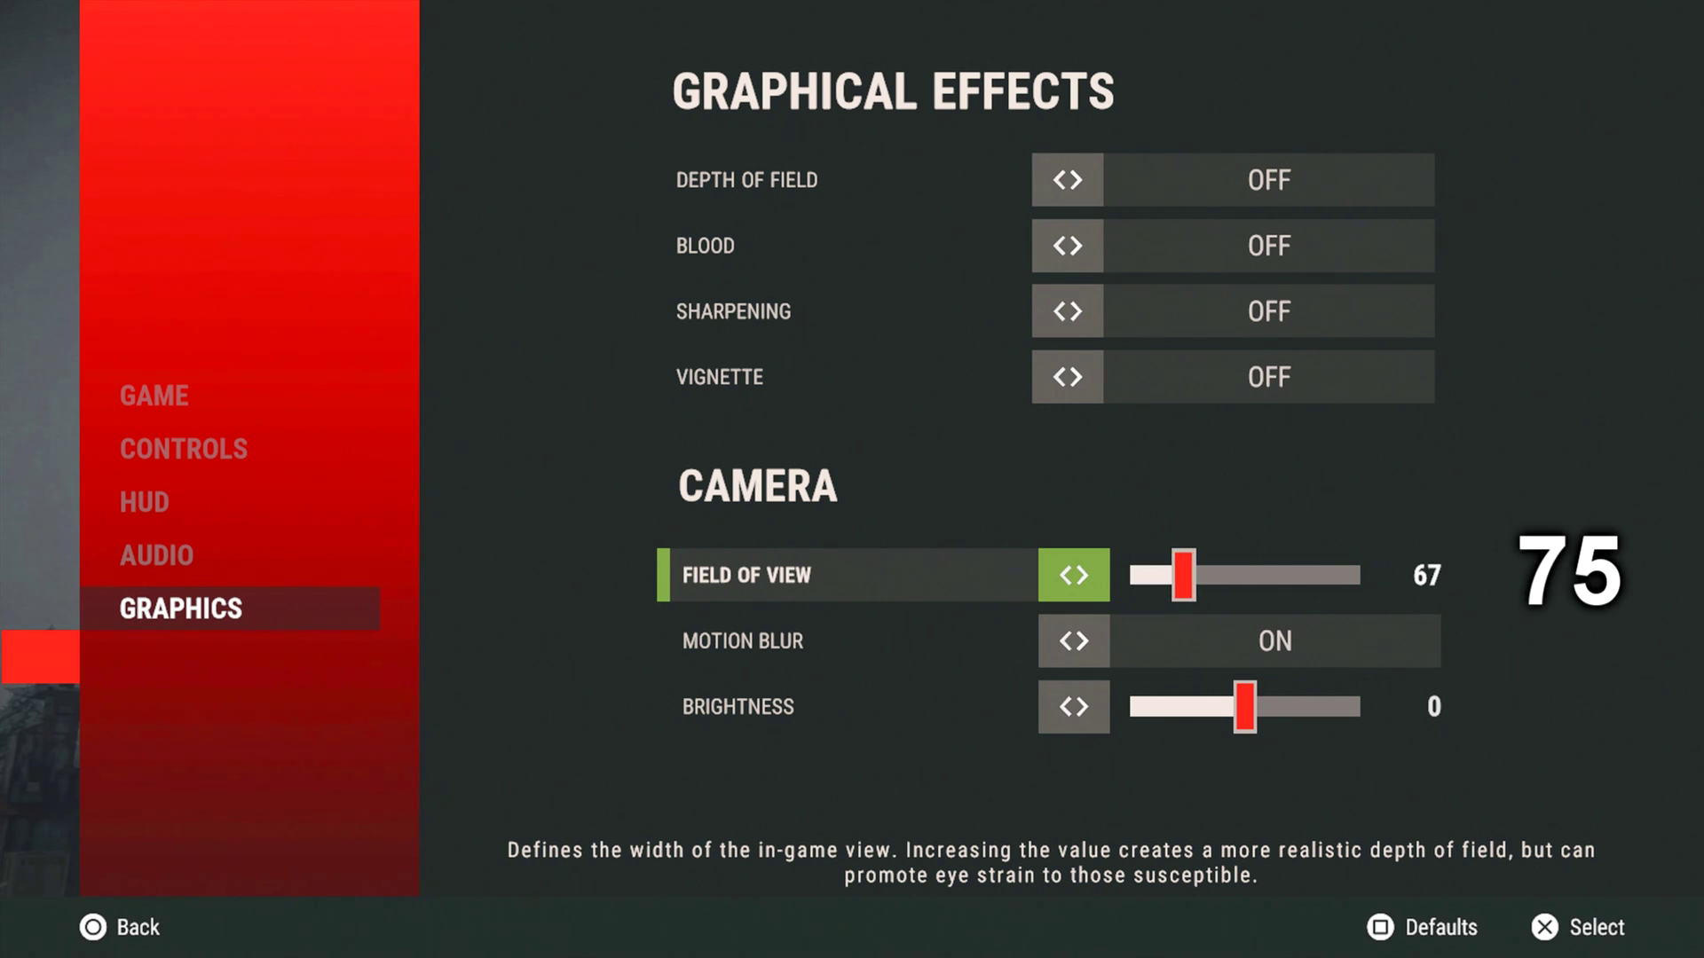
{"action": "key", "text": "Right"}
{"action": "key", "text": "Right"}
{"action": "key", "text": "Right"}
{"action": "key", "text": "Right"}
{"action": "key", "text": "Right"}
{"action": "key", "text": "Right"}
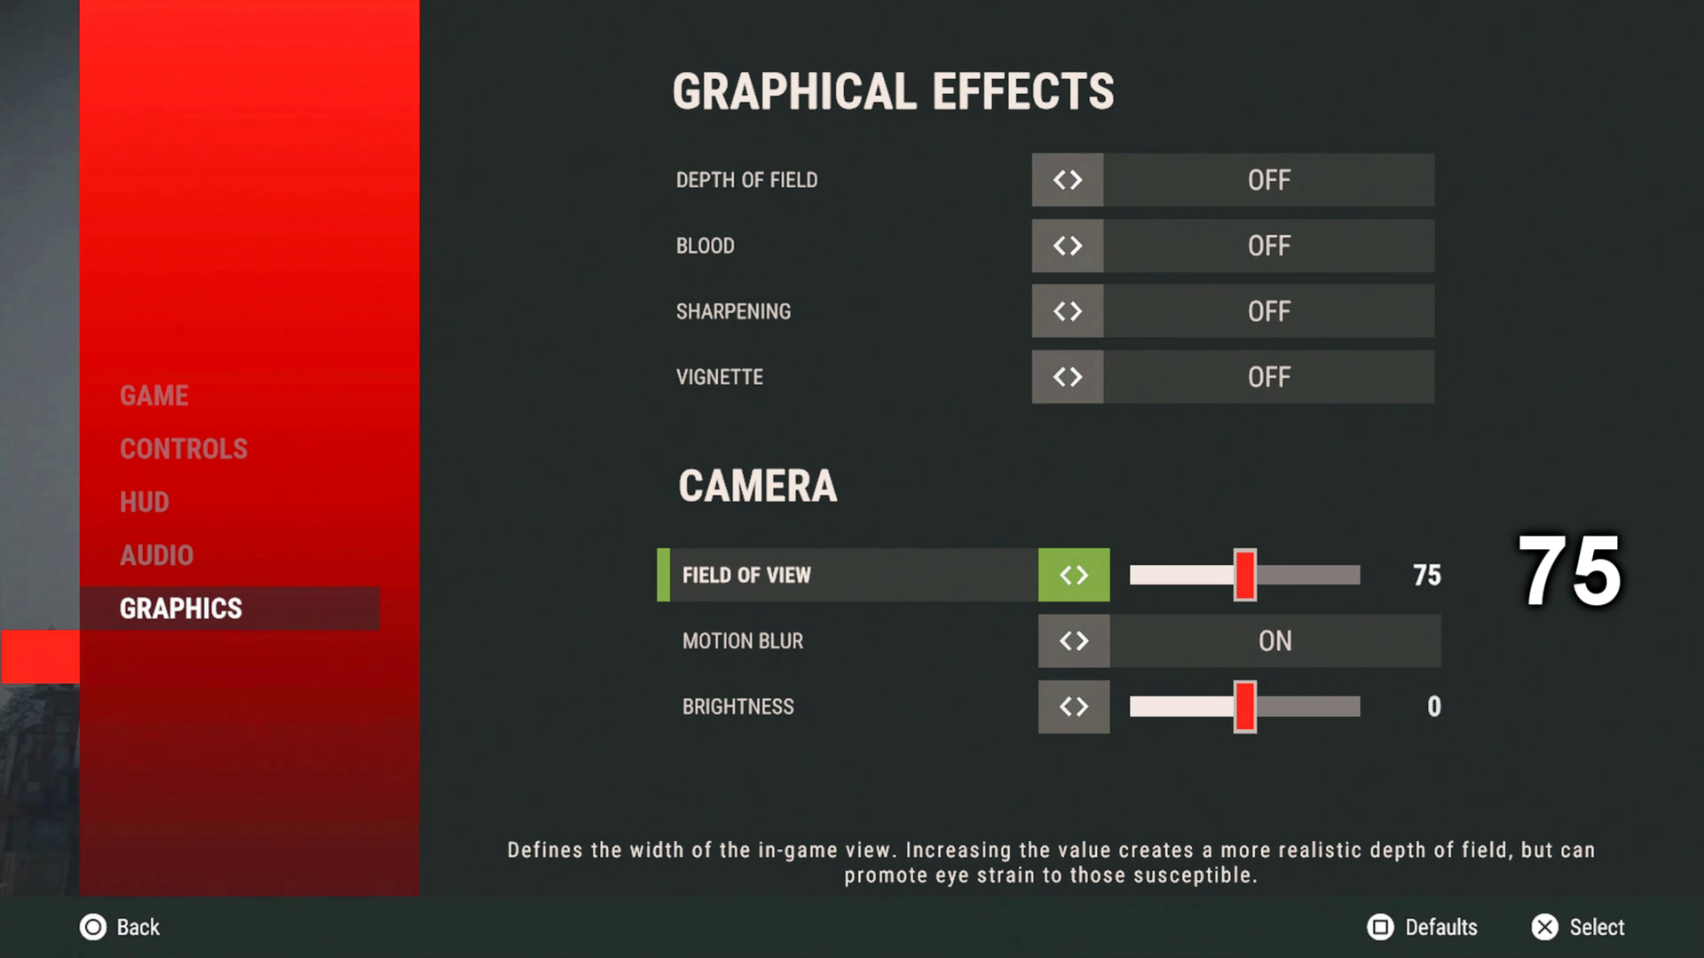
Switch off the camera's motion blur and leave the graphics settings.
{"action": "key", "text": "Down"}
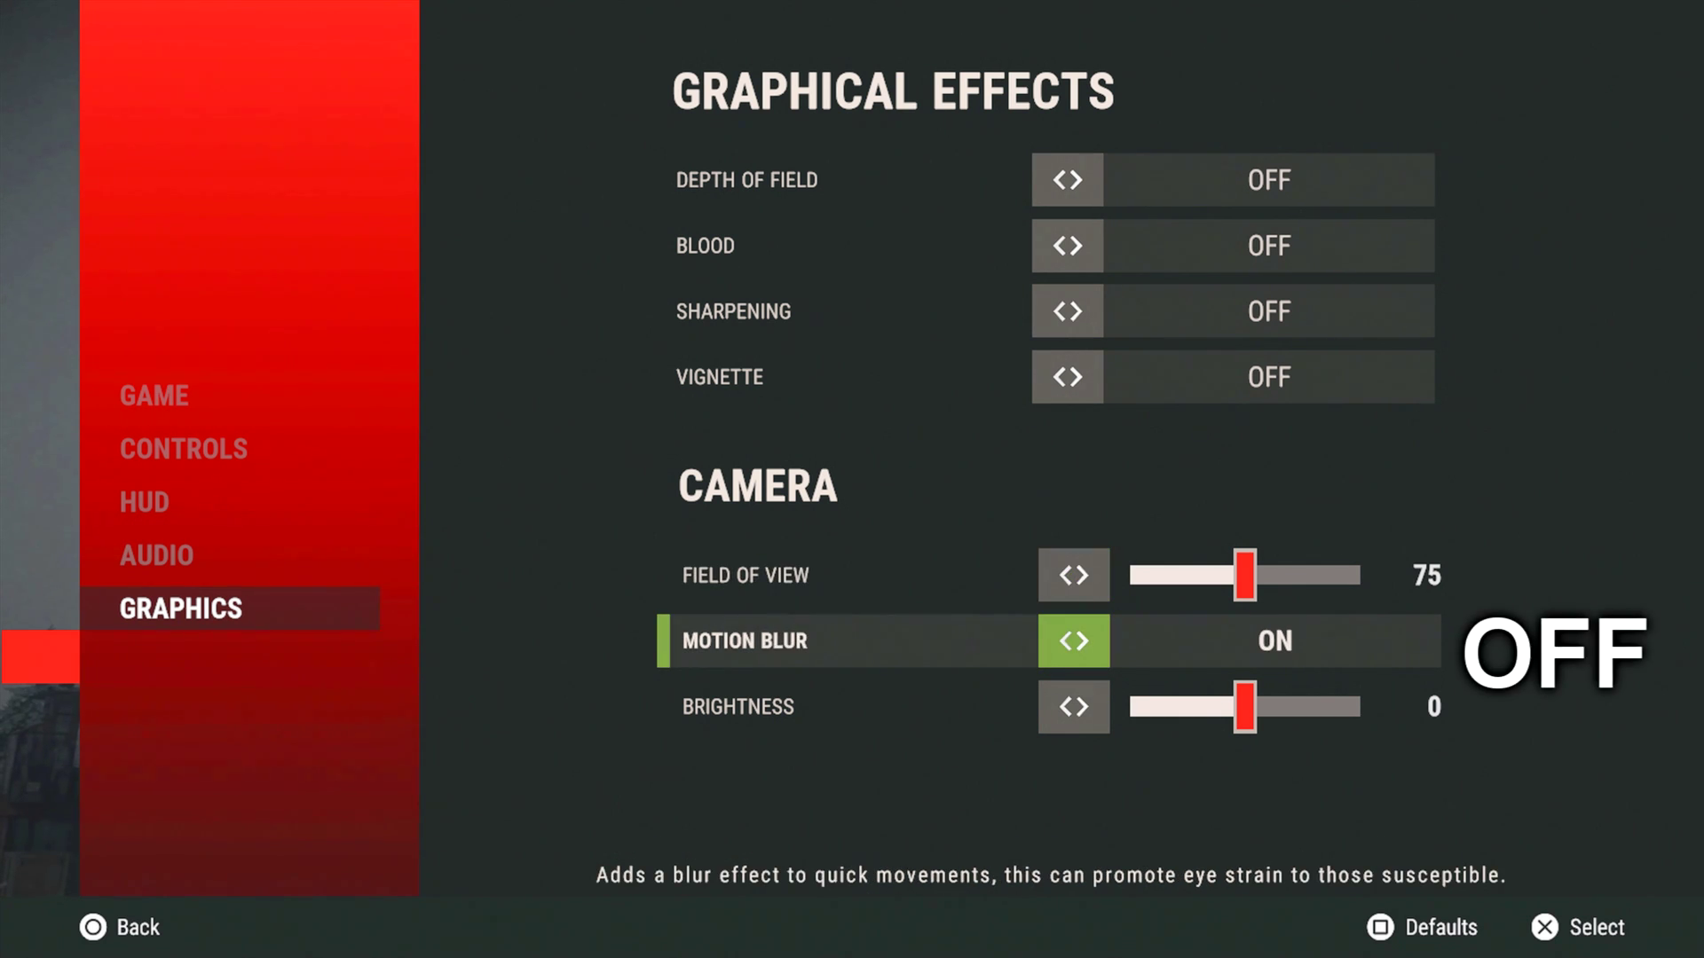
{"action": "key", "text": "Right"}
{"action": "key", "text": "Down"}
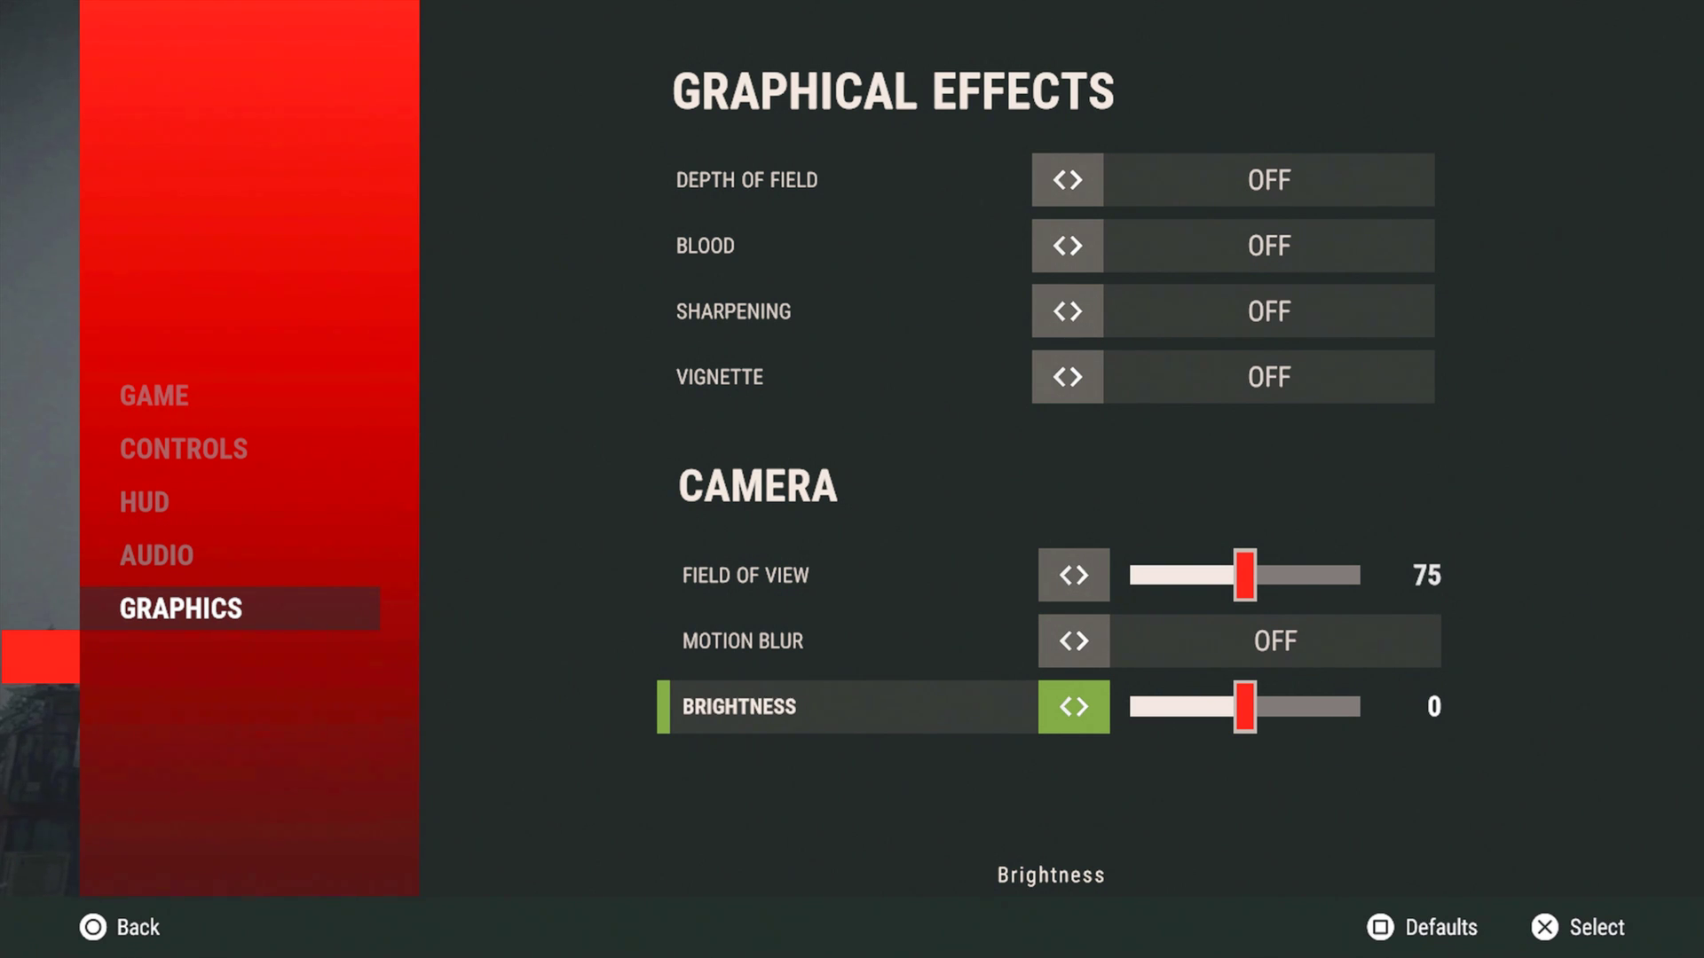
{"action": "key", "text": "Escape"}
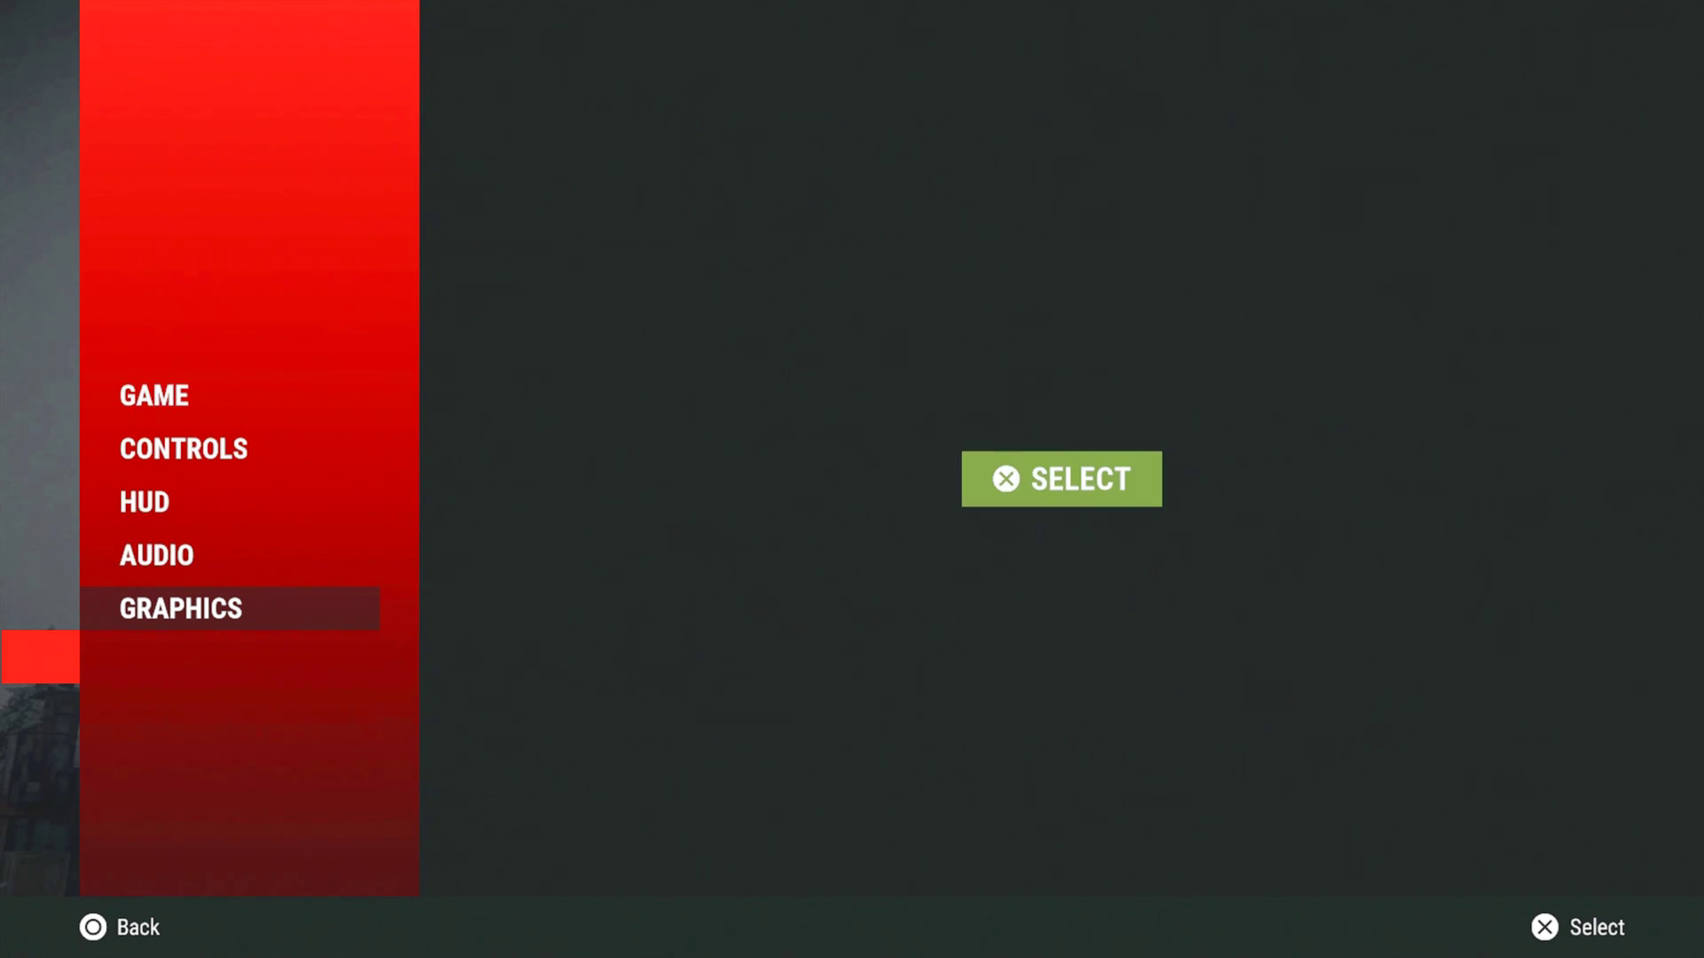
Open the HUD settings and reduce the HUD scale to 75%.
{"action": "key", "text": "Up"}
{"action": "key", "text": "Return"}
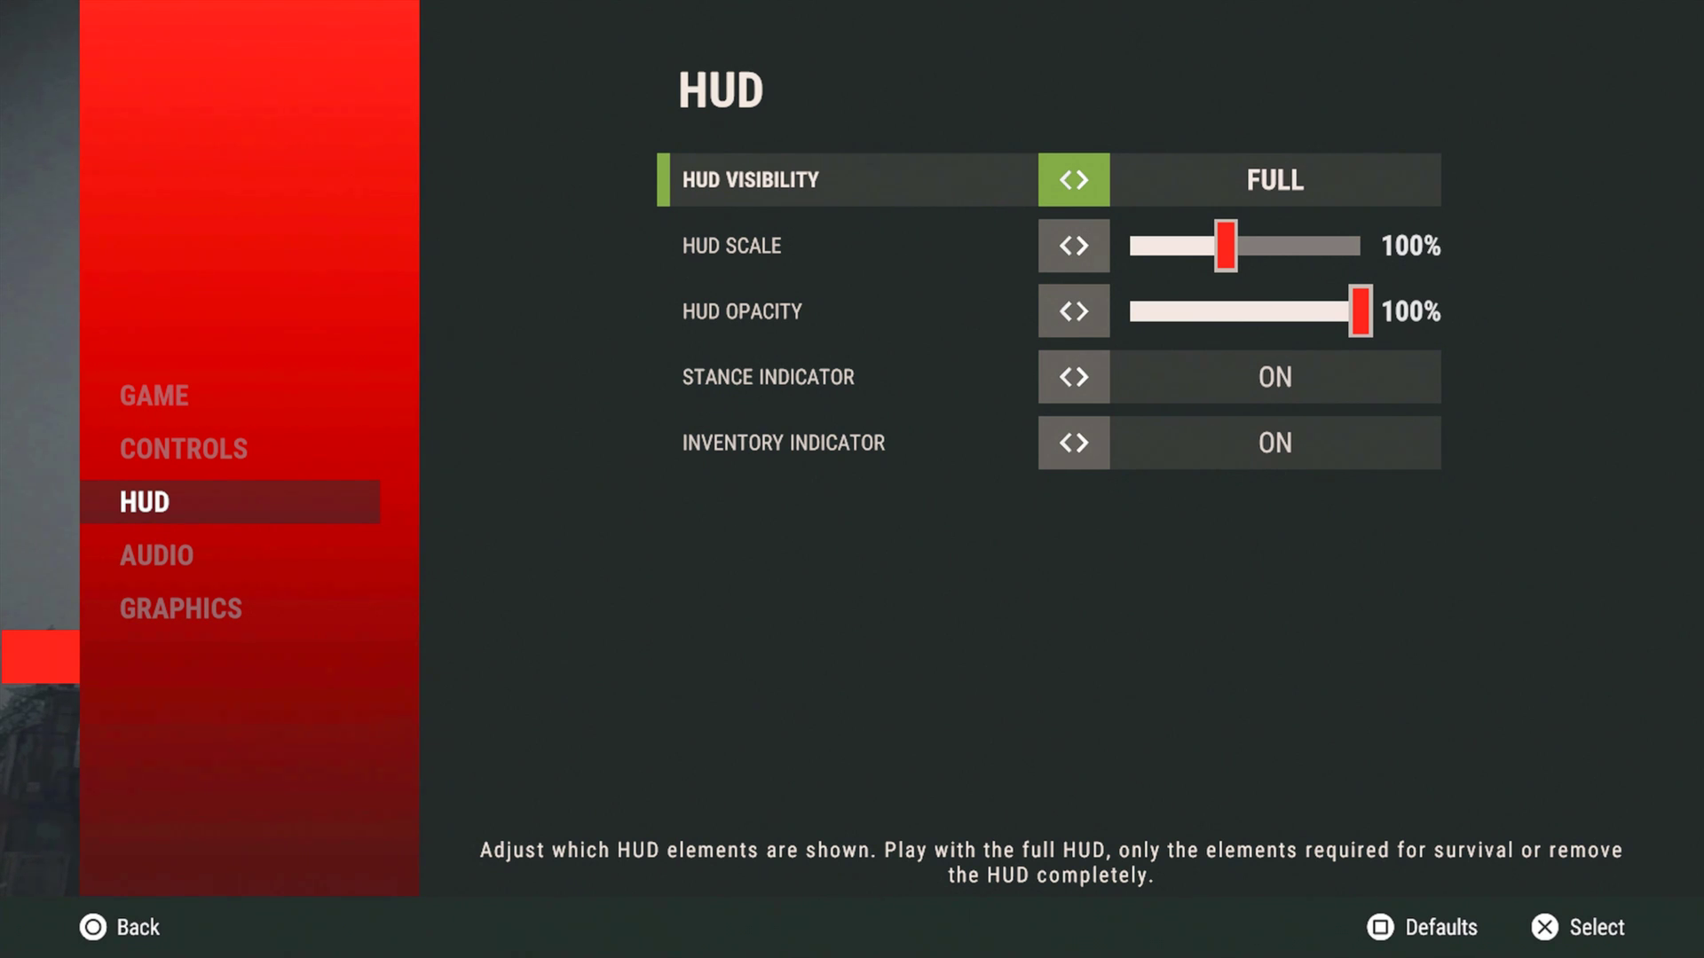
{"action": "key", "text": "Down"}
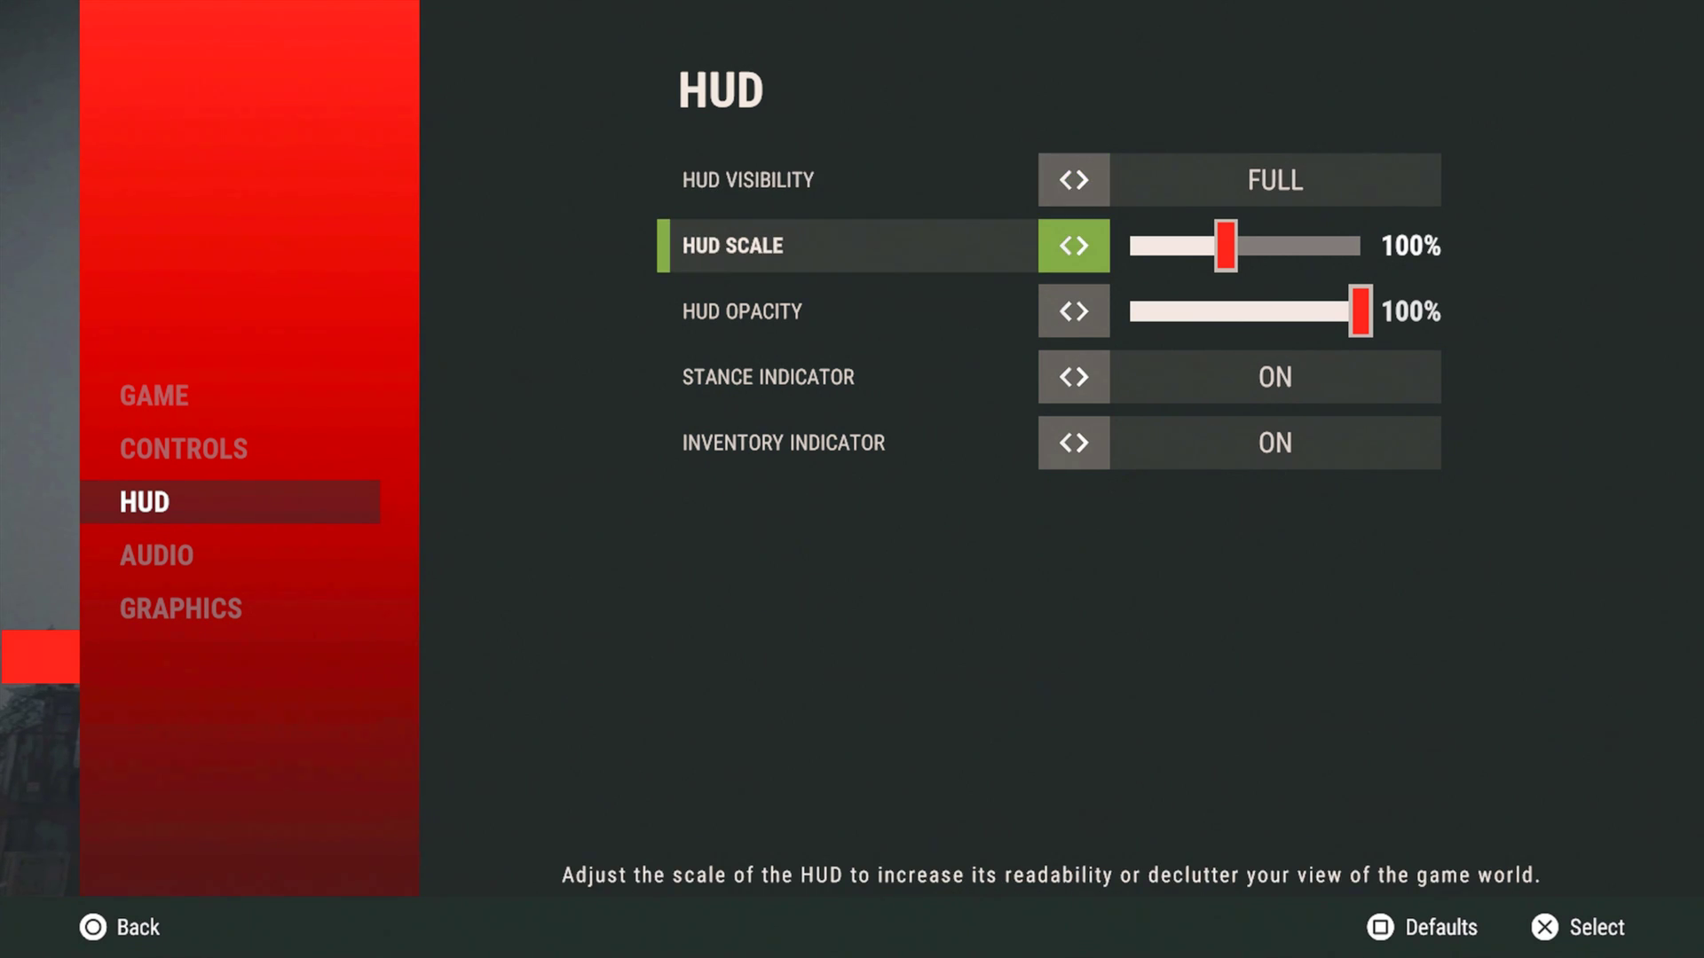
{"action": "key", "text": "Left"}
{"action": "key", "text": "Left"}
{"action": "key", "text": "Left"}
{"action": "key", "text": "Left"}
{"action": "key", "text": "Left"}
{"action": "key", "text": "Left"}
{"action": "key", "text": "Left"}
{"action": "key", "text": "Left"}
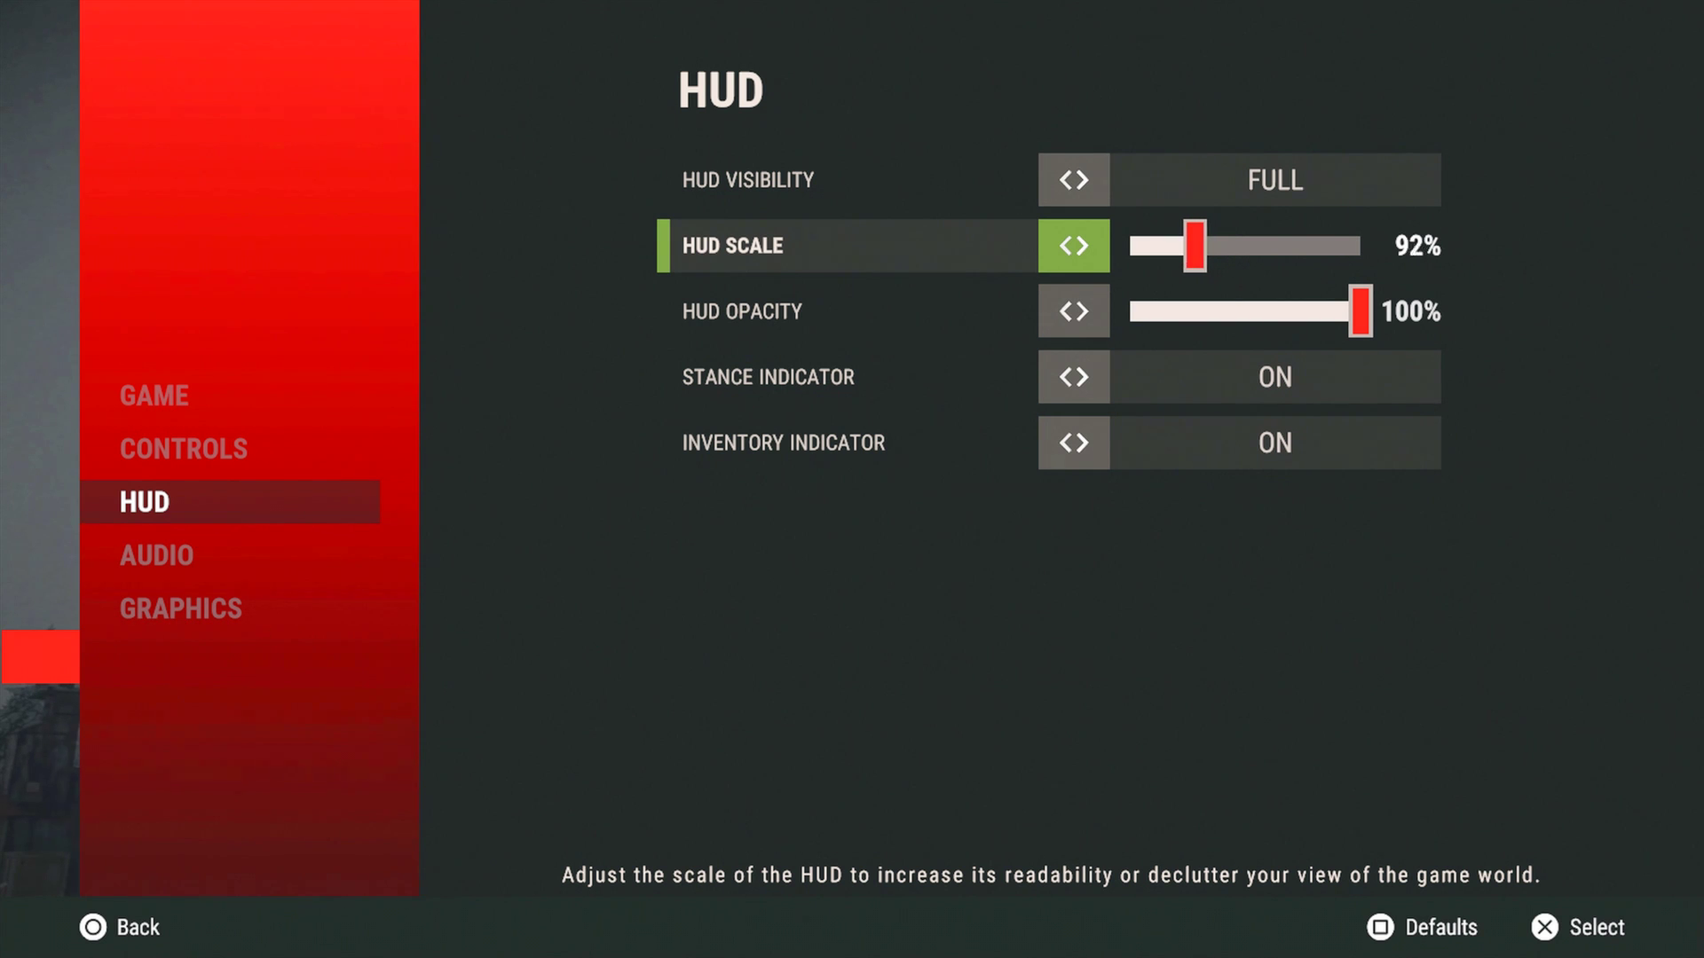
{"action": "key", "text": "Left"}
{"action": "key", "text": "Left"}
{"action": "key", "text": "Left"}
{"action": "key", "text": "Left"}
{"action": "key", "text": "Left"}
{"action": "key", "text": "Left"}
{"action": "key", "text": "Left"}
{"action": "key", "text": "Left"}
{"action": "key", "text": "Left"}
{"action": "key", "text": "Left"}
{"action": "key", "text": "Left"}
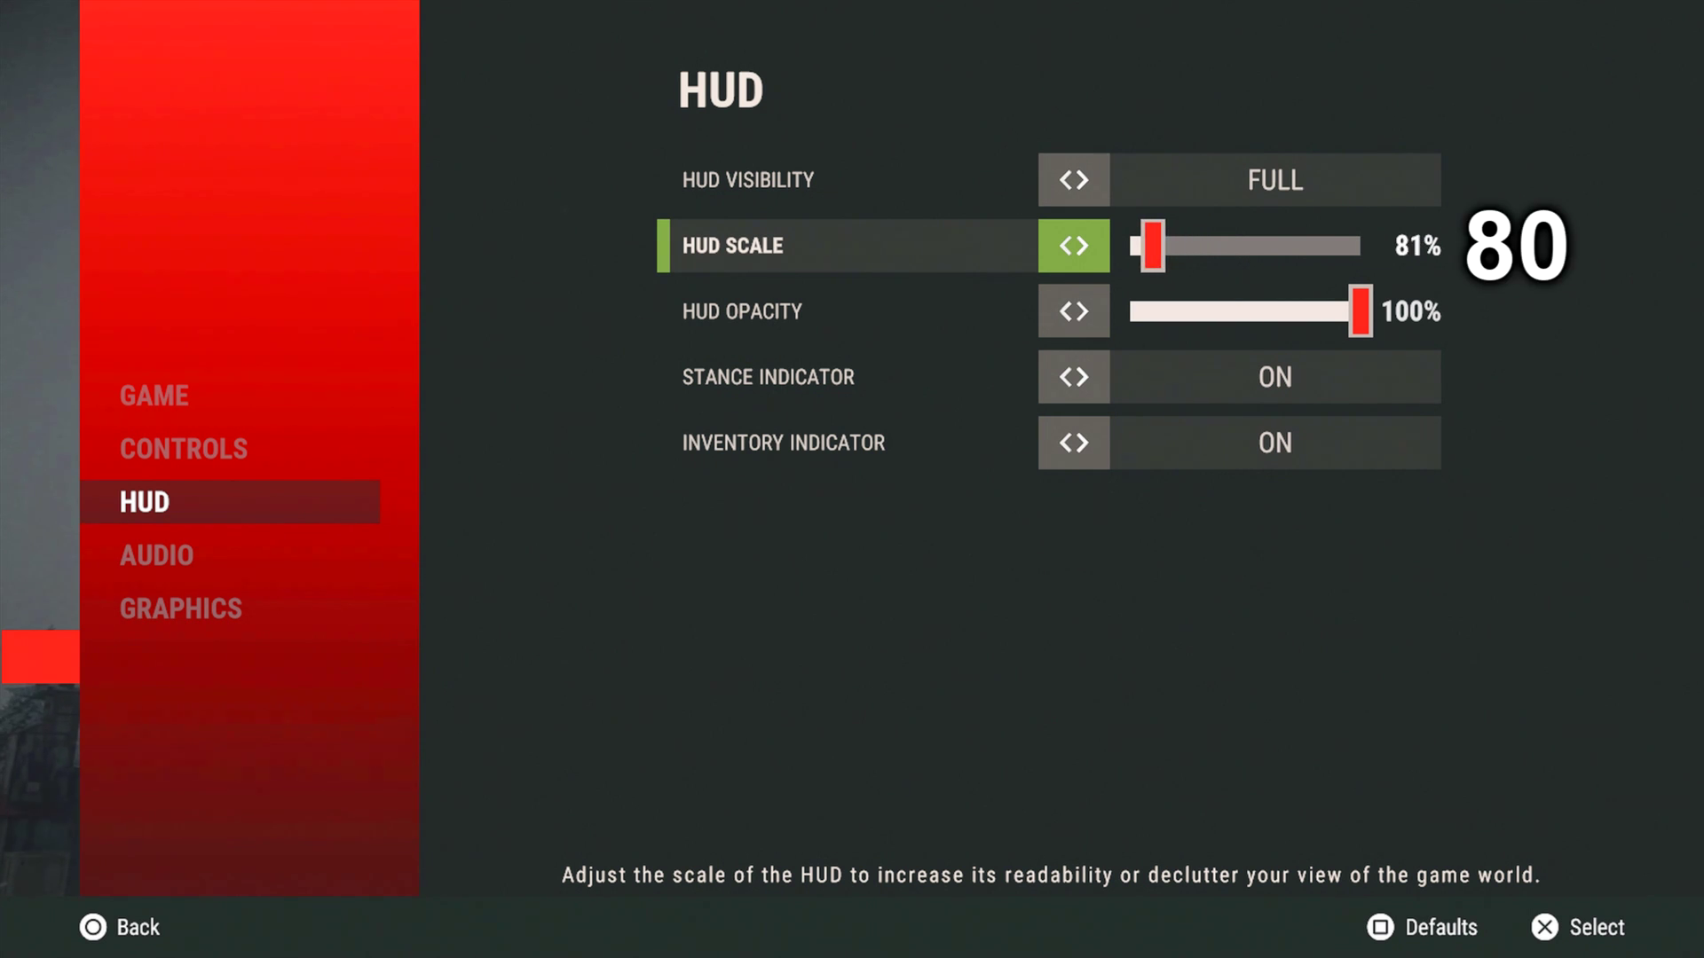
{"action": "key", "text": "Left"}
{"action": "key", "text": "Left"}
{"action": "key", "text": "Left"}
{"action": "key", "text": "Left"}
{"action": "key", "text": "Left"}
{"action": "key", "text": "Left"}
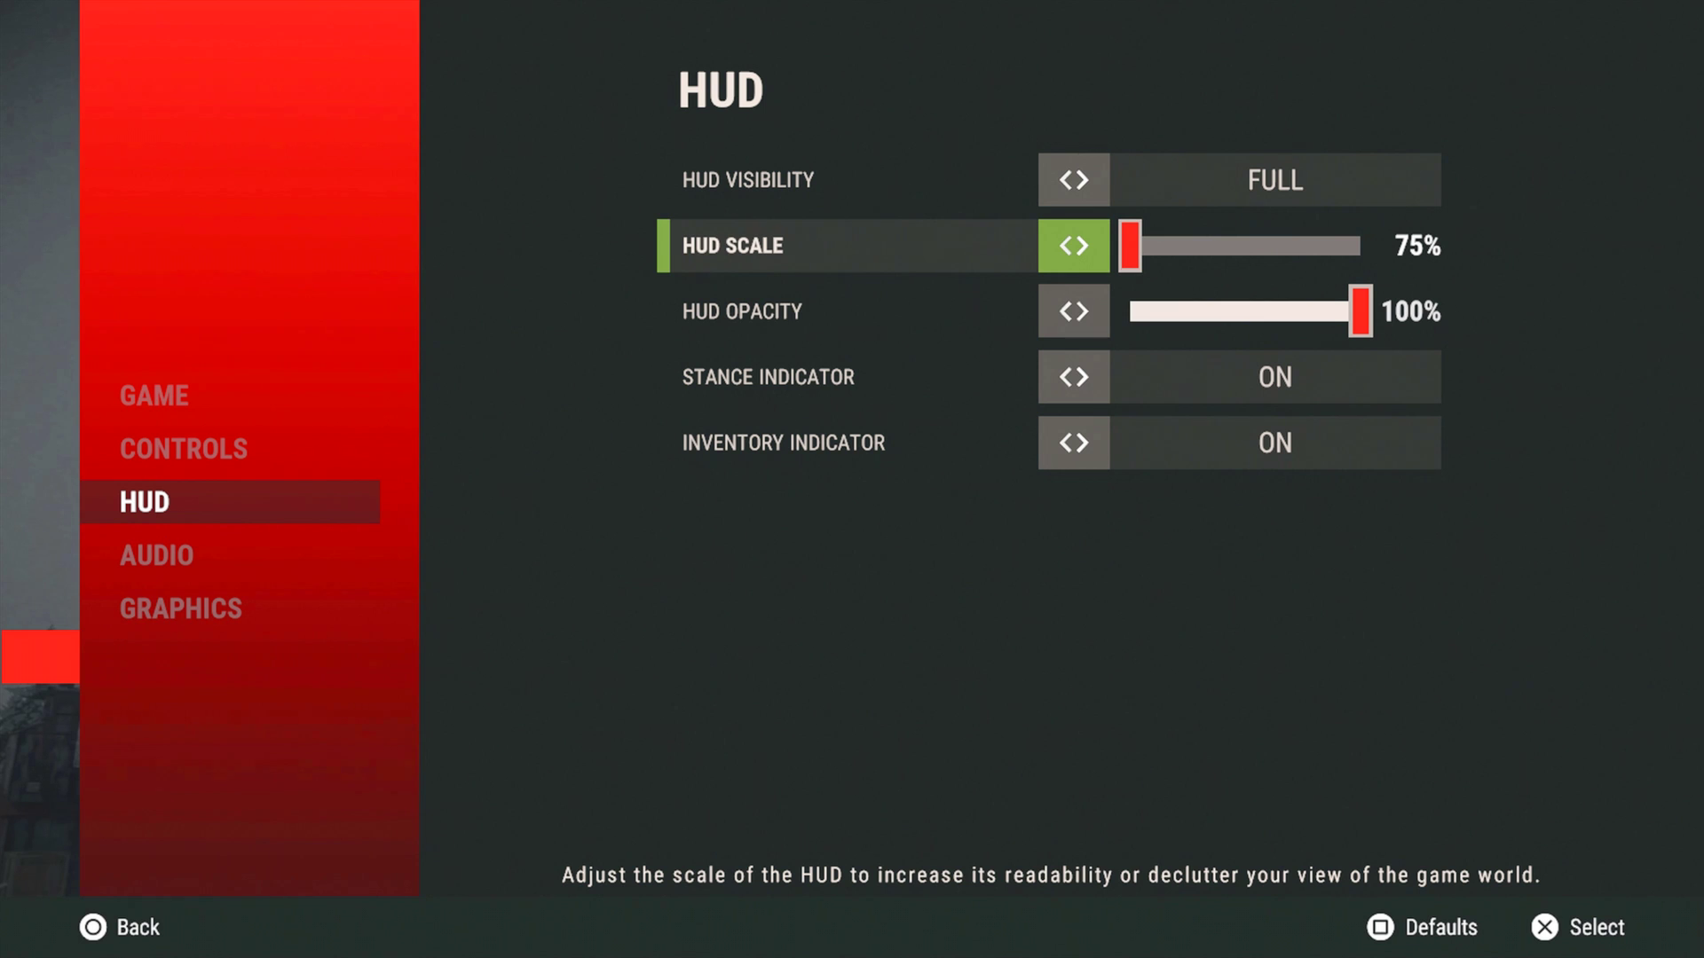
Lower the HUD opacity to 80% and leave the HUD settings.
{"action": "key", "text": "Down"}
{"action": "key", "text": "Left"}
{"action": "key", "text": "Left"}
{"action": "key", "text": "Left"}
{"action": "key", "text": "Left"}
{"action": "key", "text": "Left"}
{"action": "key", "text": "Left"}
{"action": "key", "text": "Left"}
{"action": "key", "text": "Left"}
{"action": "key", "text": "Left"}
{"action": "key", "text": "Left"}
{"action": "key", "text": "Left"}
{"action": "key", "text": "Left"}
{"action": "key", "text": "Left"}
{"action": "key", "text": "Left"}
{"action": "key", "text": "Left"}
{"action": "key", "text": "Left"}
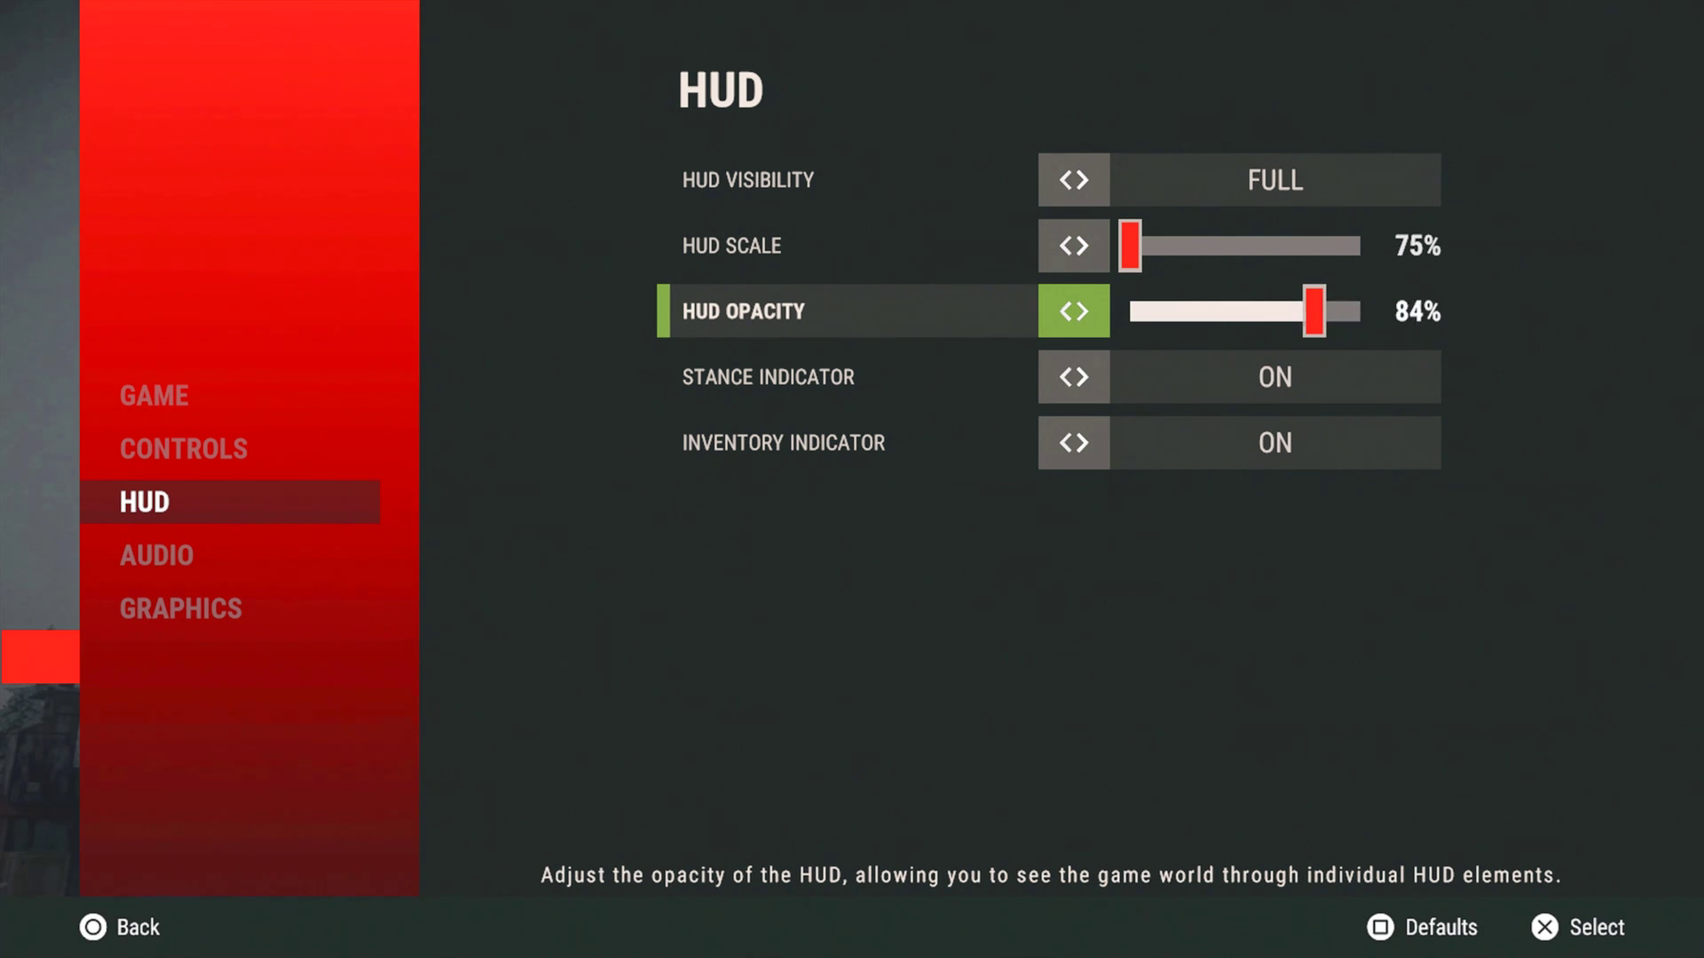
{"action": "key", "text": "Left"}
{"action": "key", "text": "Left"}
{"action": "key", "text": "Left"}
{"action": "key", "text": "Left"}
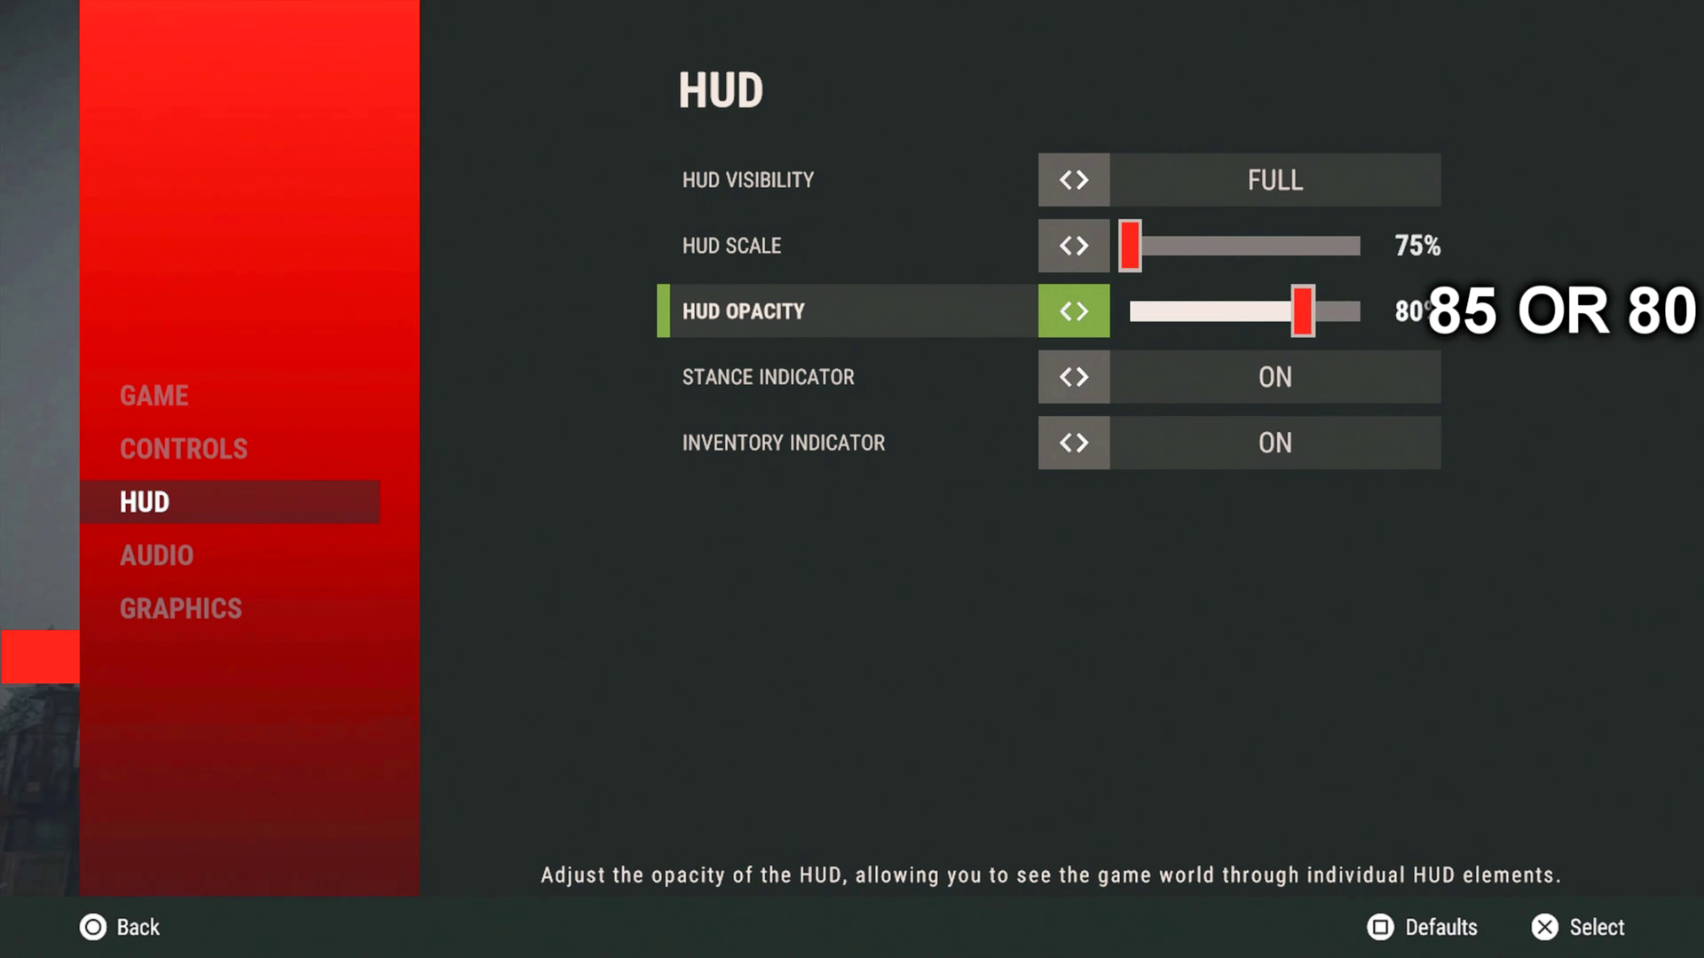
{"action": "key", "text": "Down"}
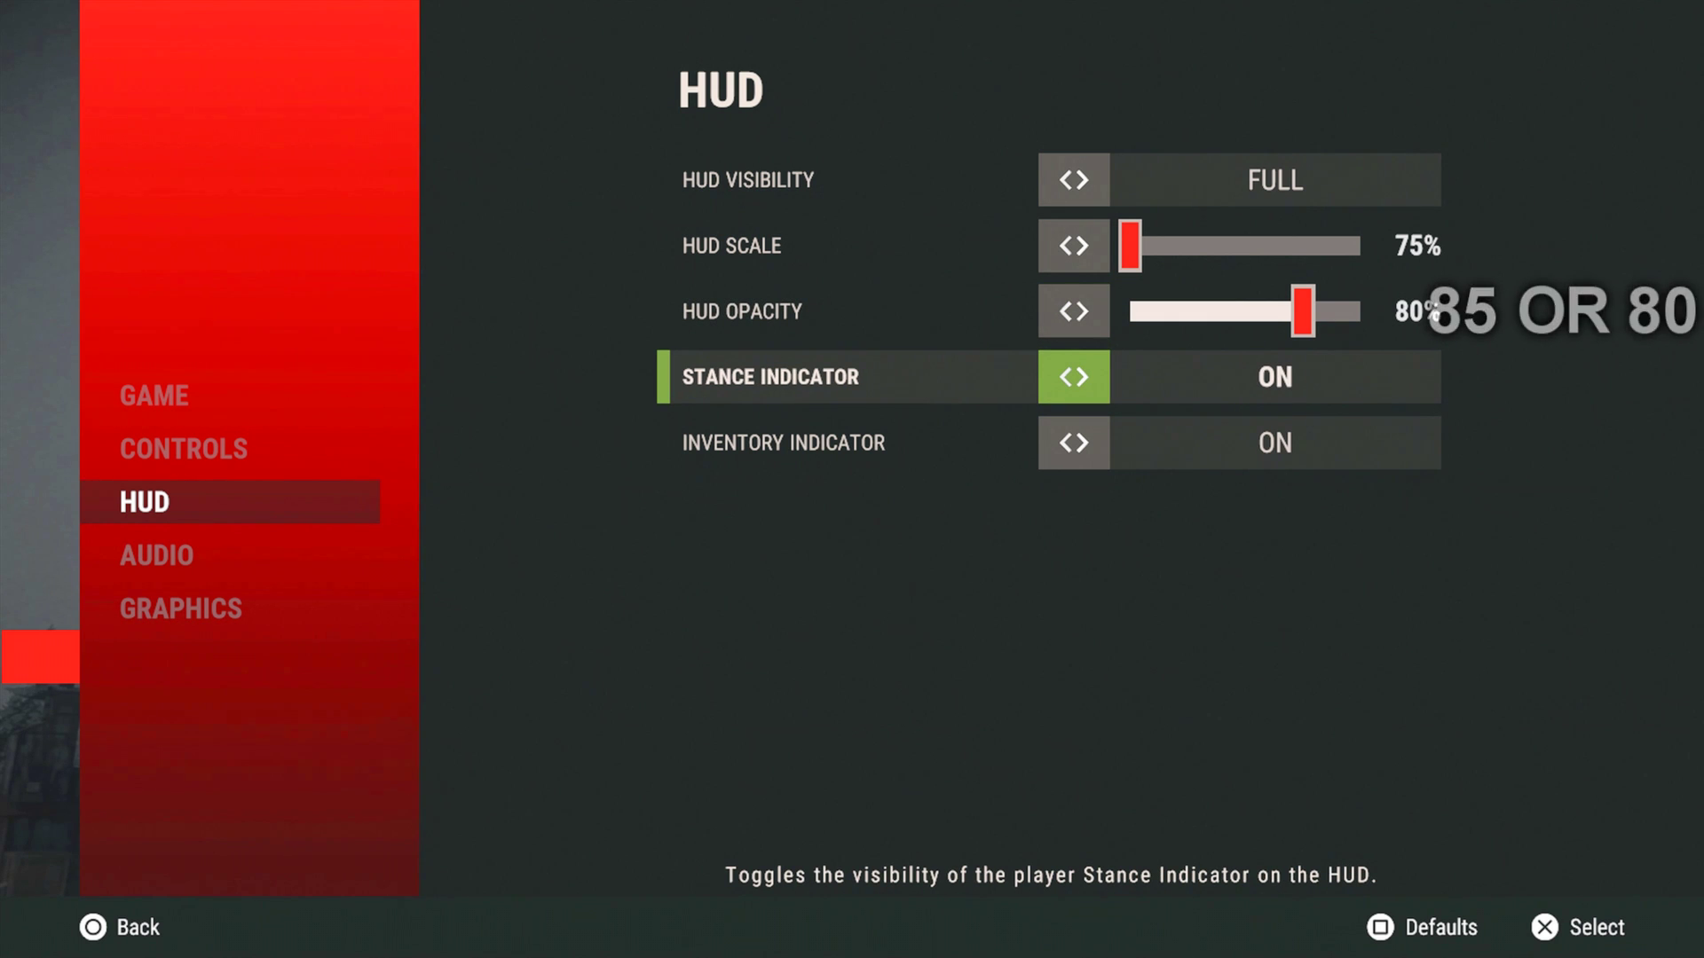
{"action": "key", "text": "Down"}
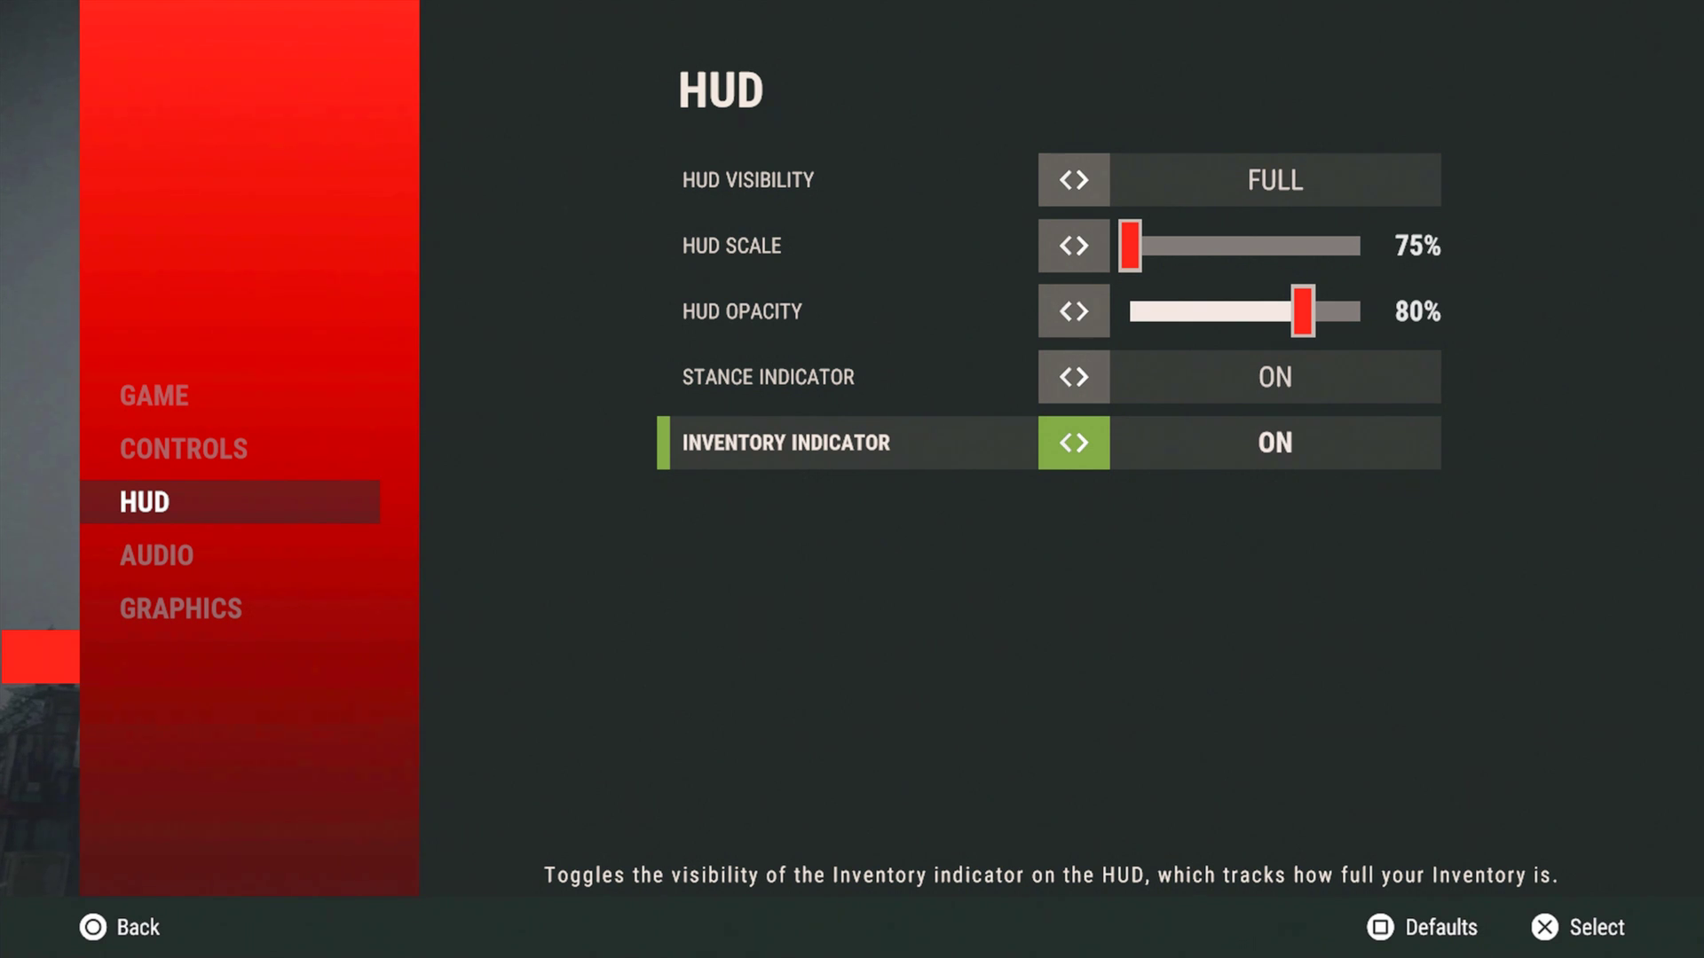
{"action": "key", "text": "Escape"}
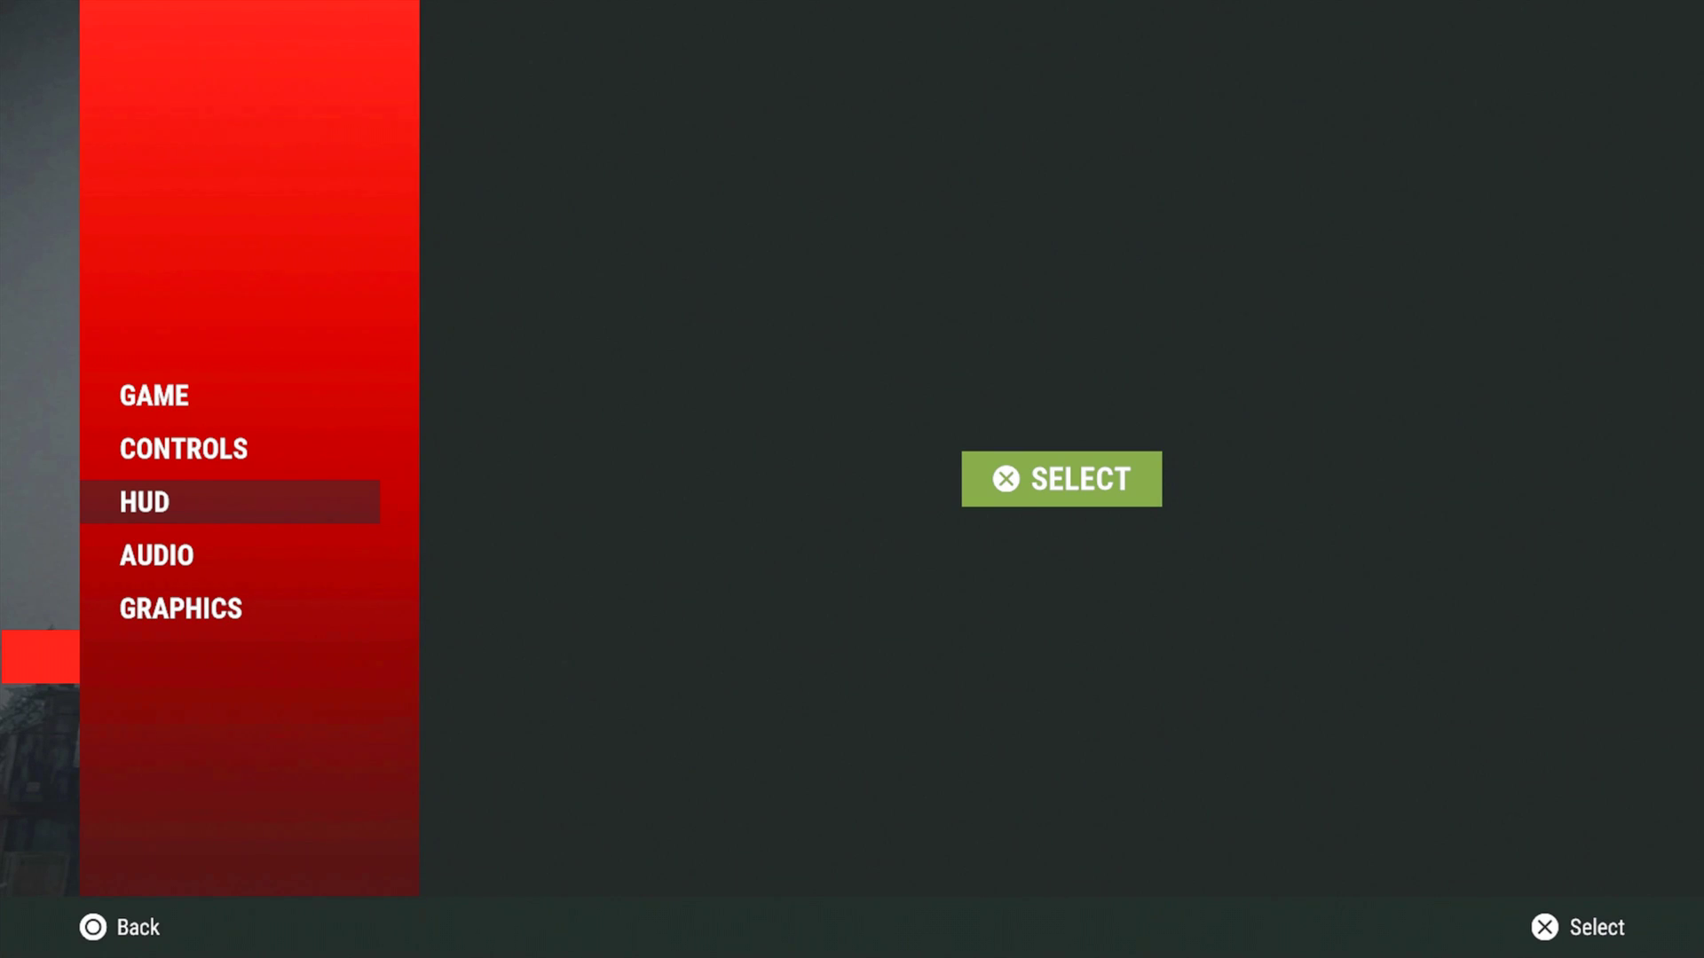
Return to the main menu and join a server from the official games list.
{"action": "key", "text": "Up"}
{"action": "key", "text": "Up"}
{"action": "key", "text": "Escape"}
{"action": "key", "text": "Up"}
{"action": "key", "text": "Up"}
{"action": "key", "text": "Up"}
{"action": "key", "text": "Up"}
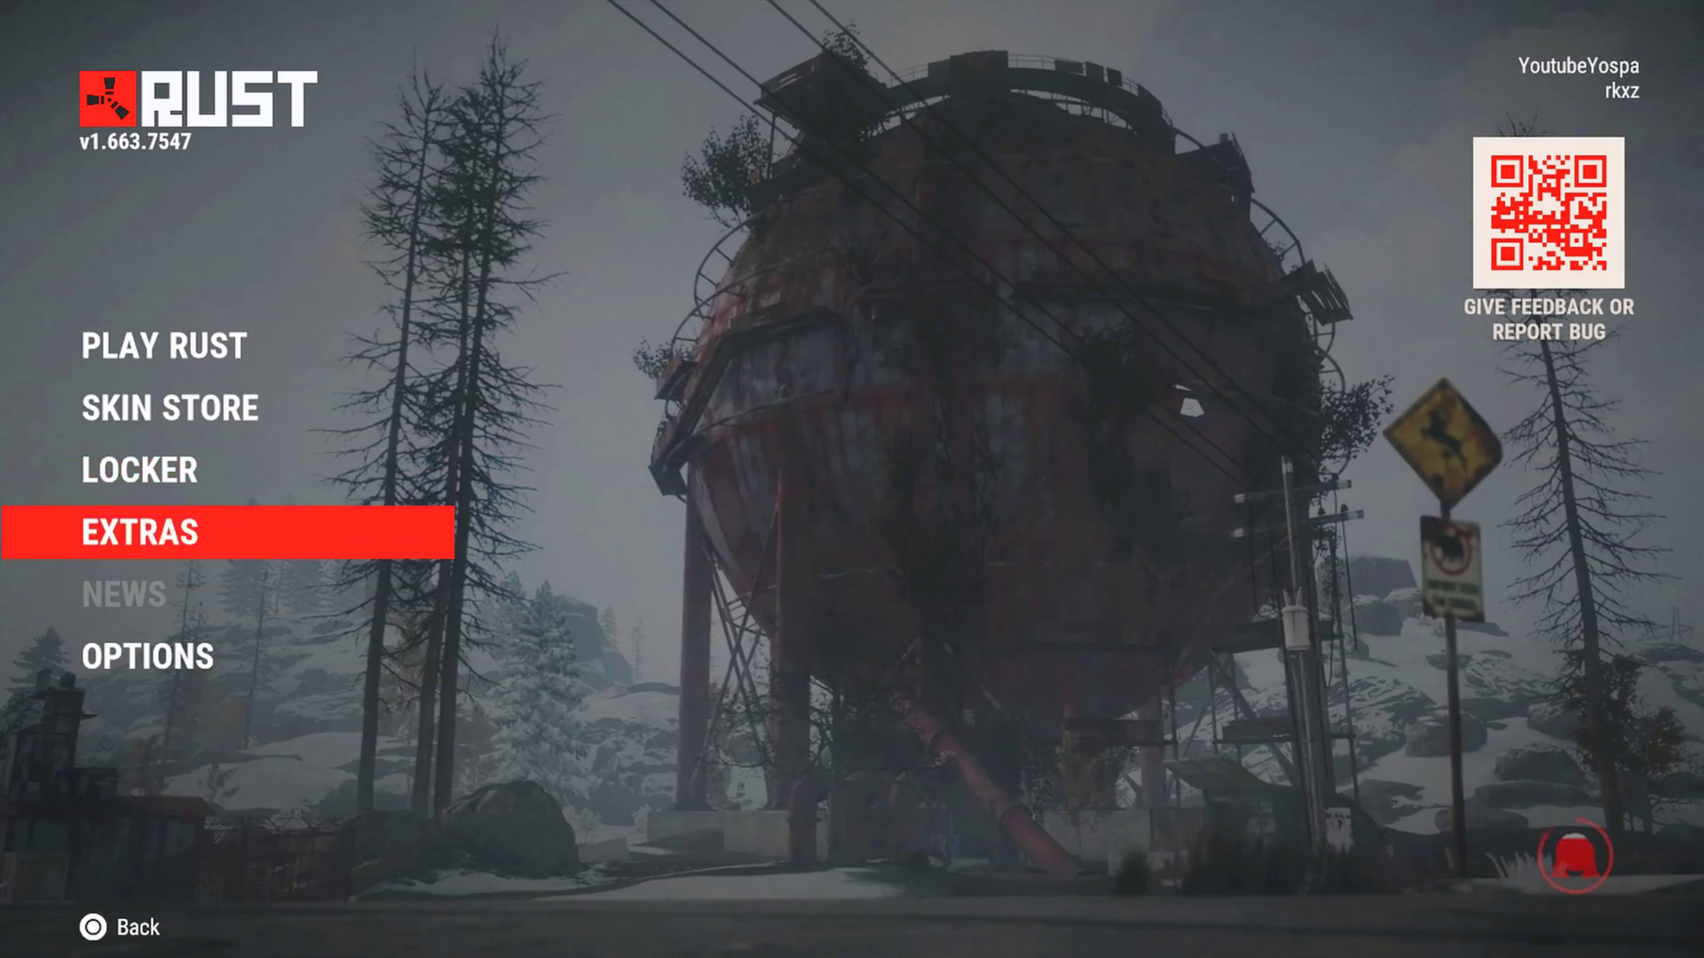
{"action": "key", "text": "Return"}
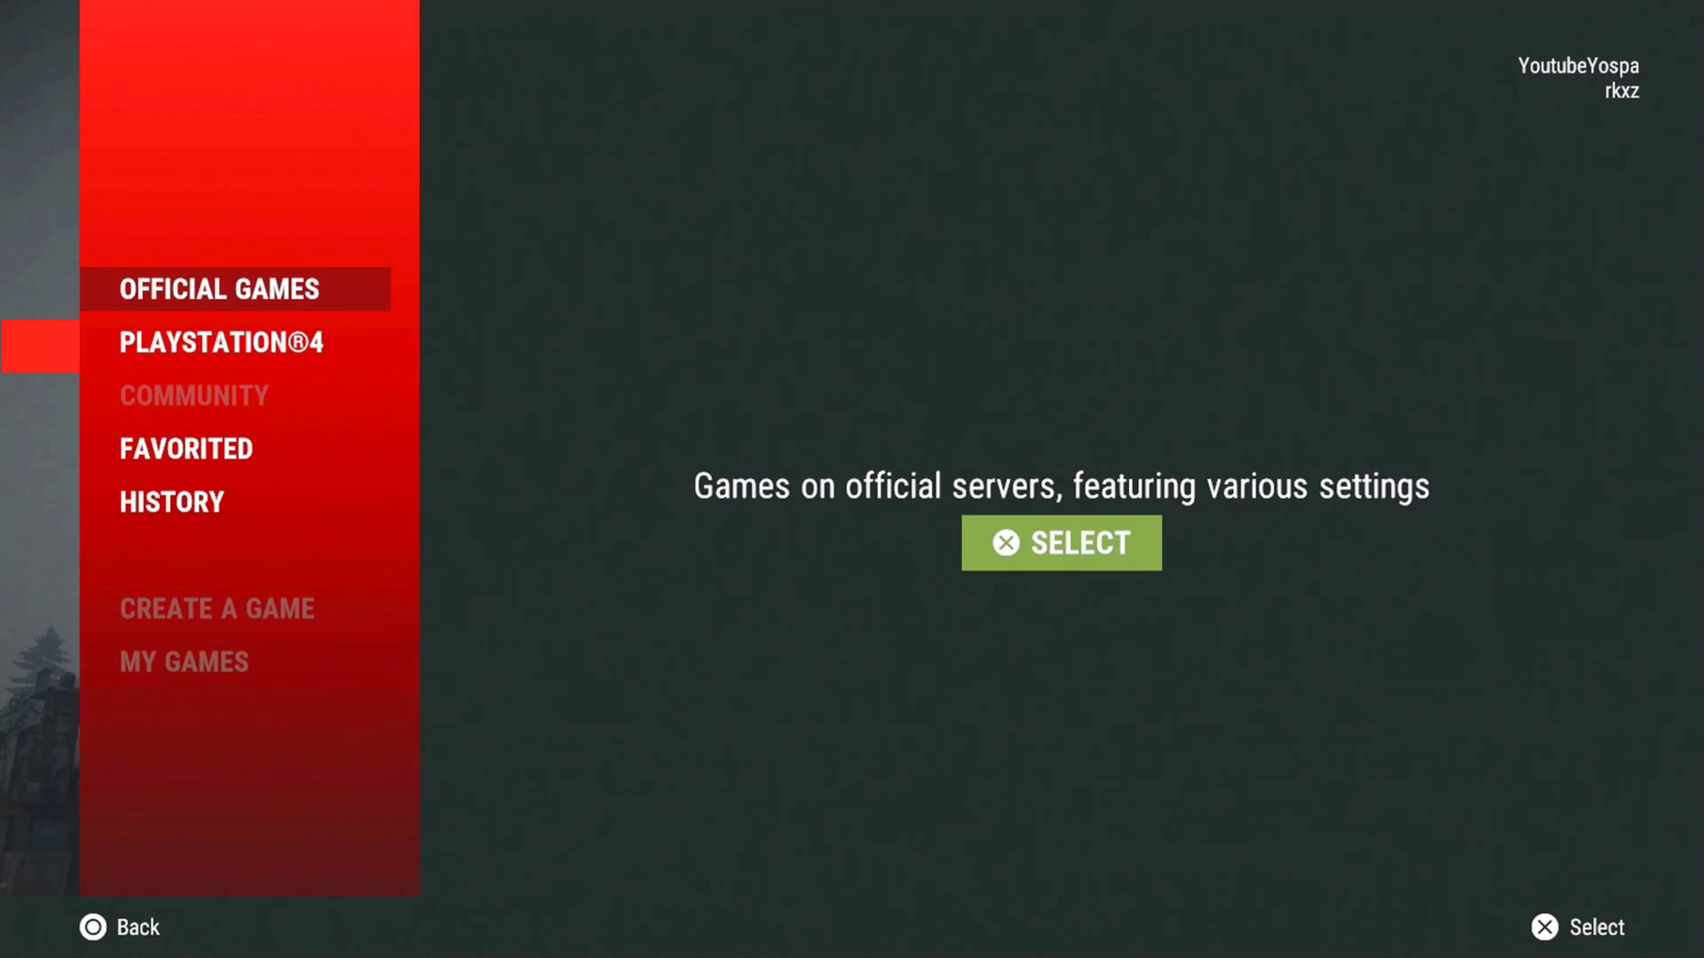
{"action": "key", "text": "Return"}
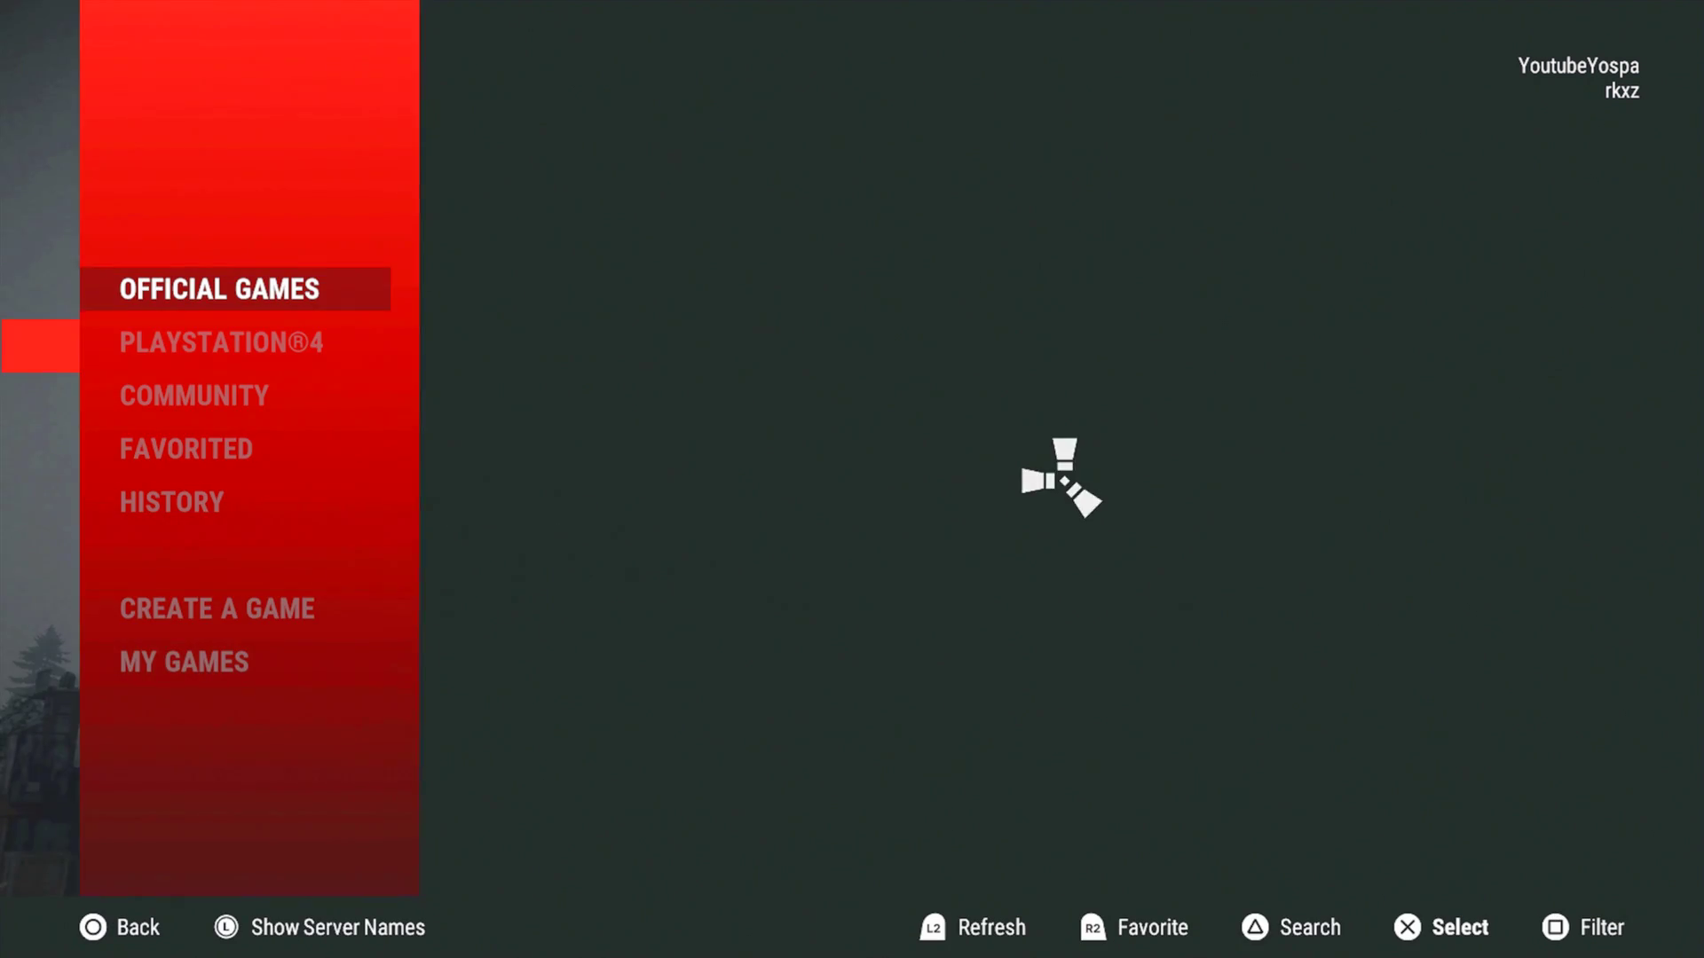
{"action": "key", "text": "Down"}
{"action": "key", "text": "Down"}
{"action": "key", "text": "Down"}
{"action": "key", "text": "Down"}
{"action": "key", "text": "Down"}
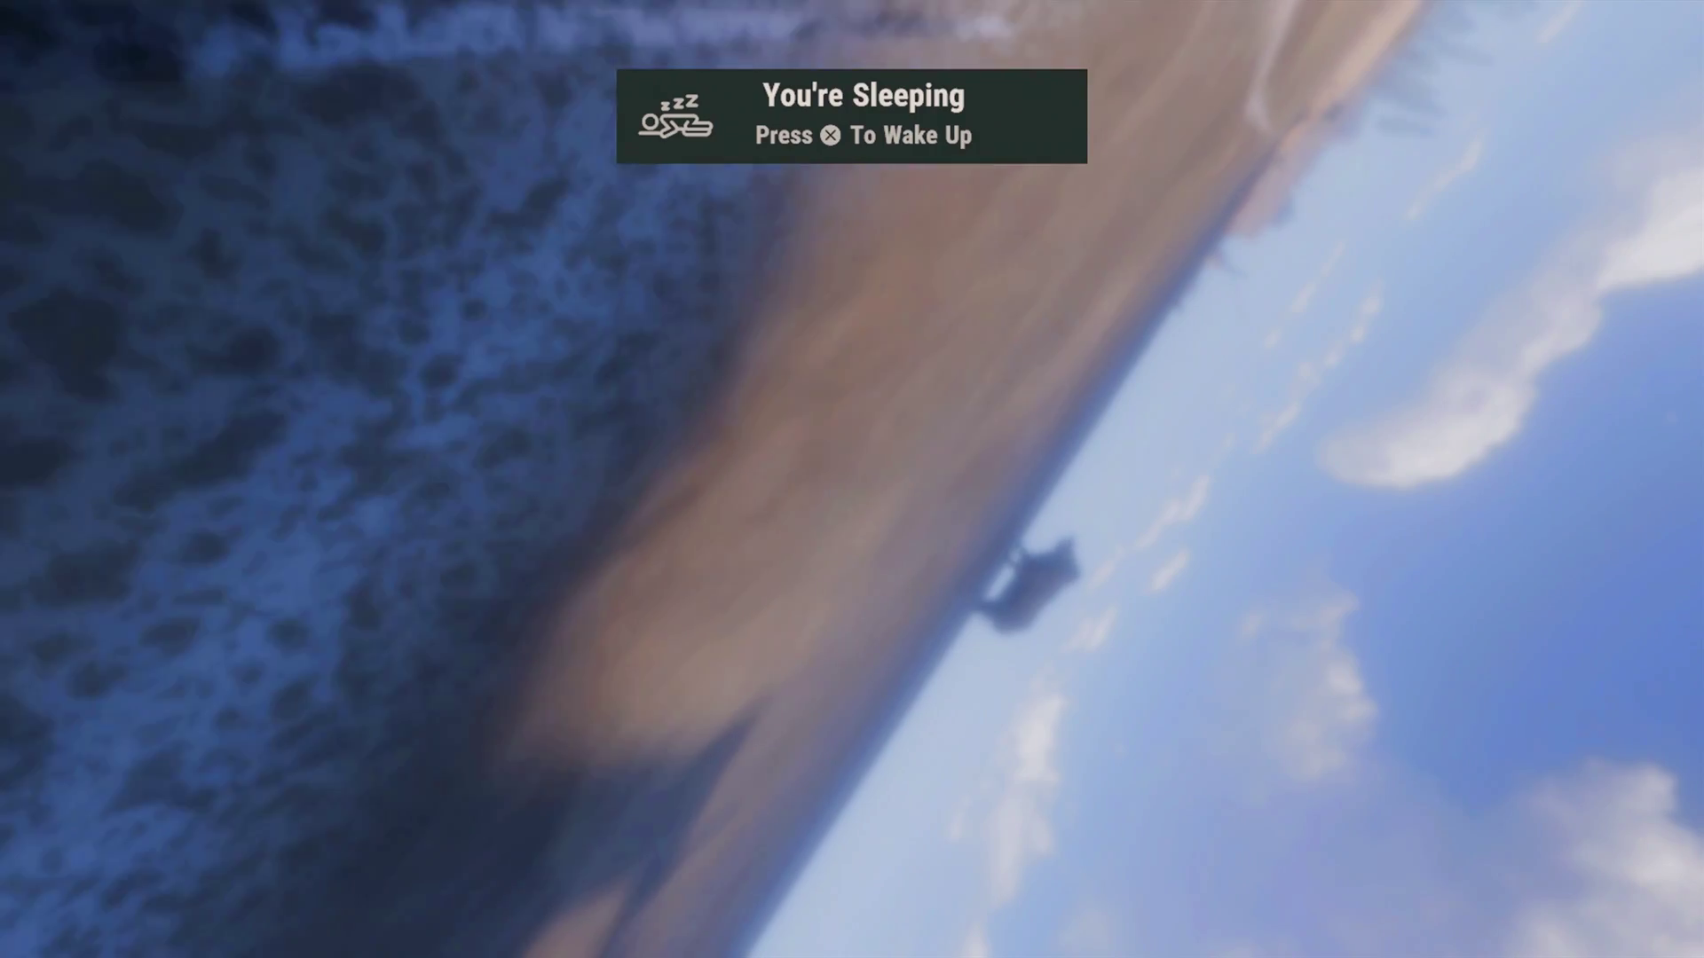
Wake the character, run across the desert beach to the stone-walled base and throw the rock there.
{"action": "key", "text": "Return"}
{"action": "key", "text": "shift+w"}
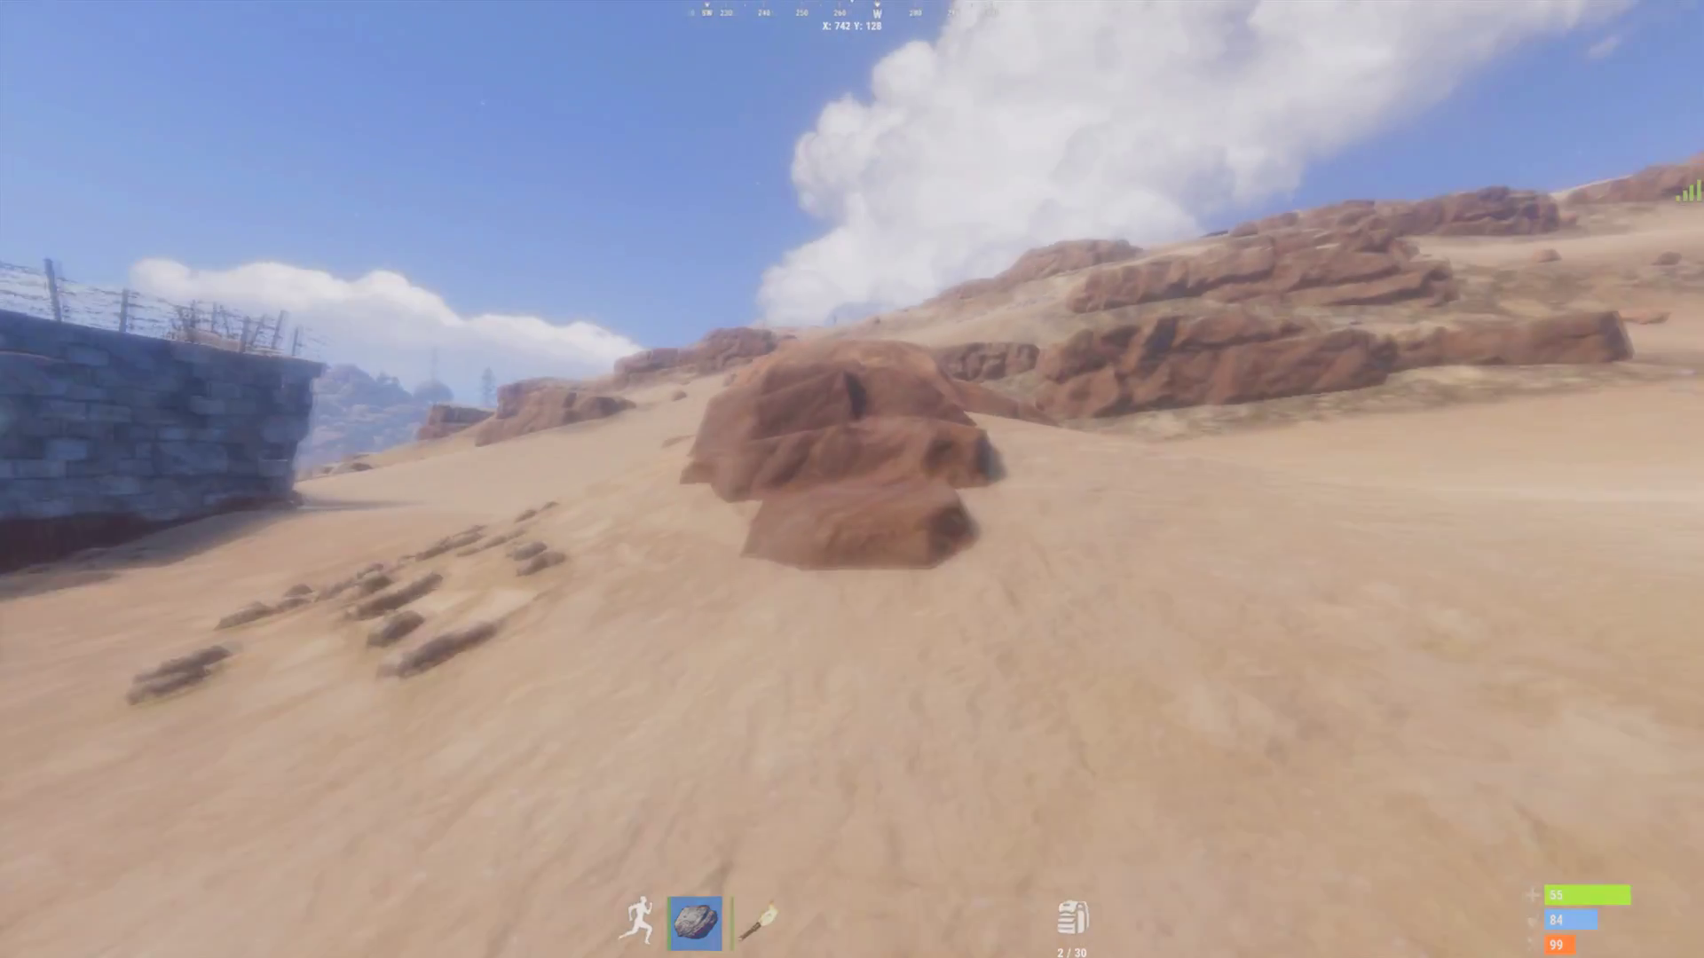
{"action": "key", "text": "shift+w"}
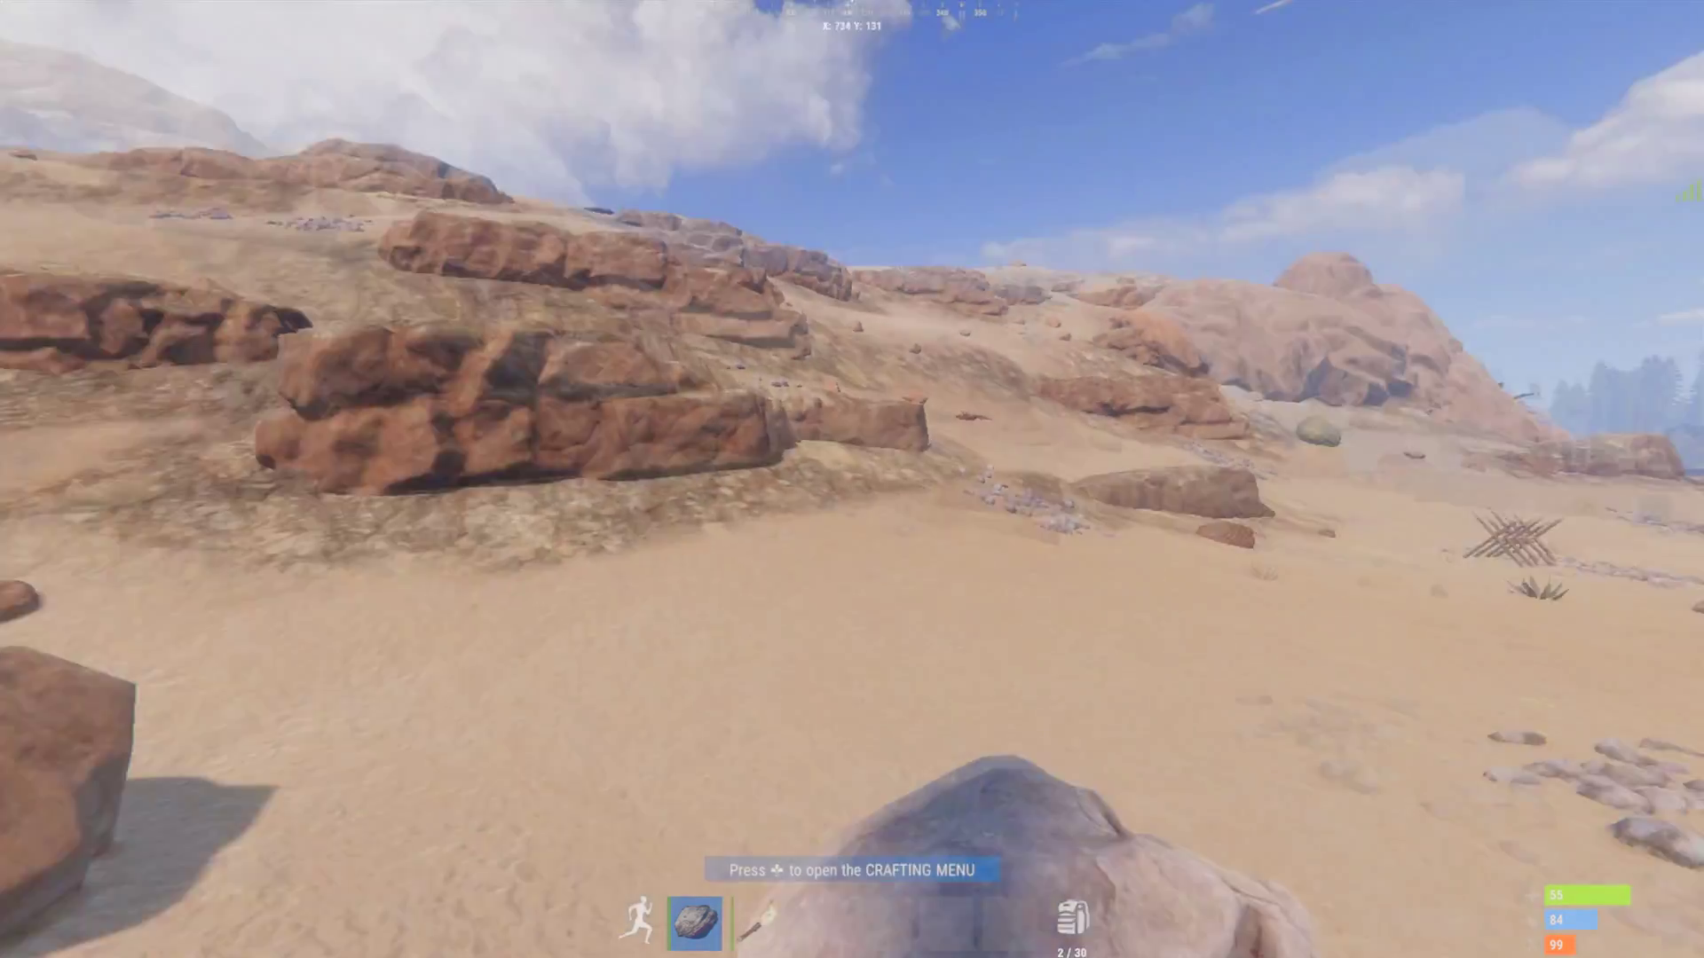
{"action": "key", "text": "shift+w"}
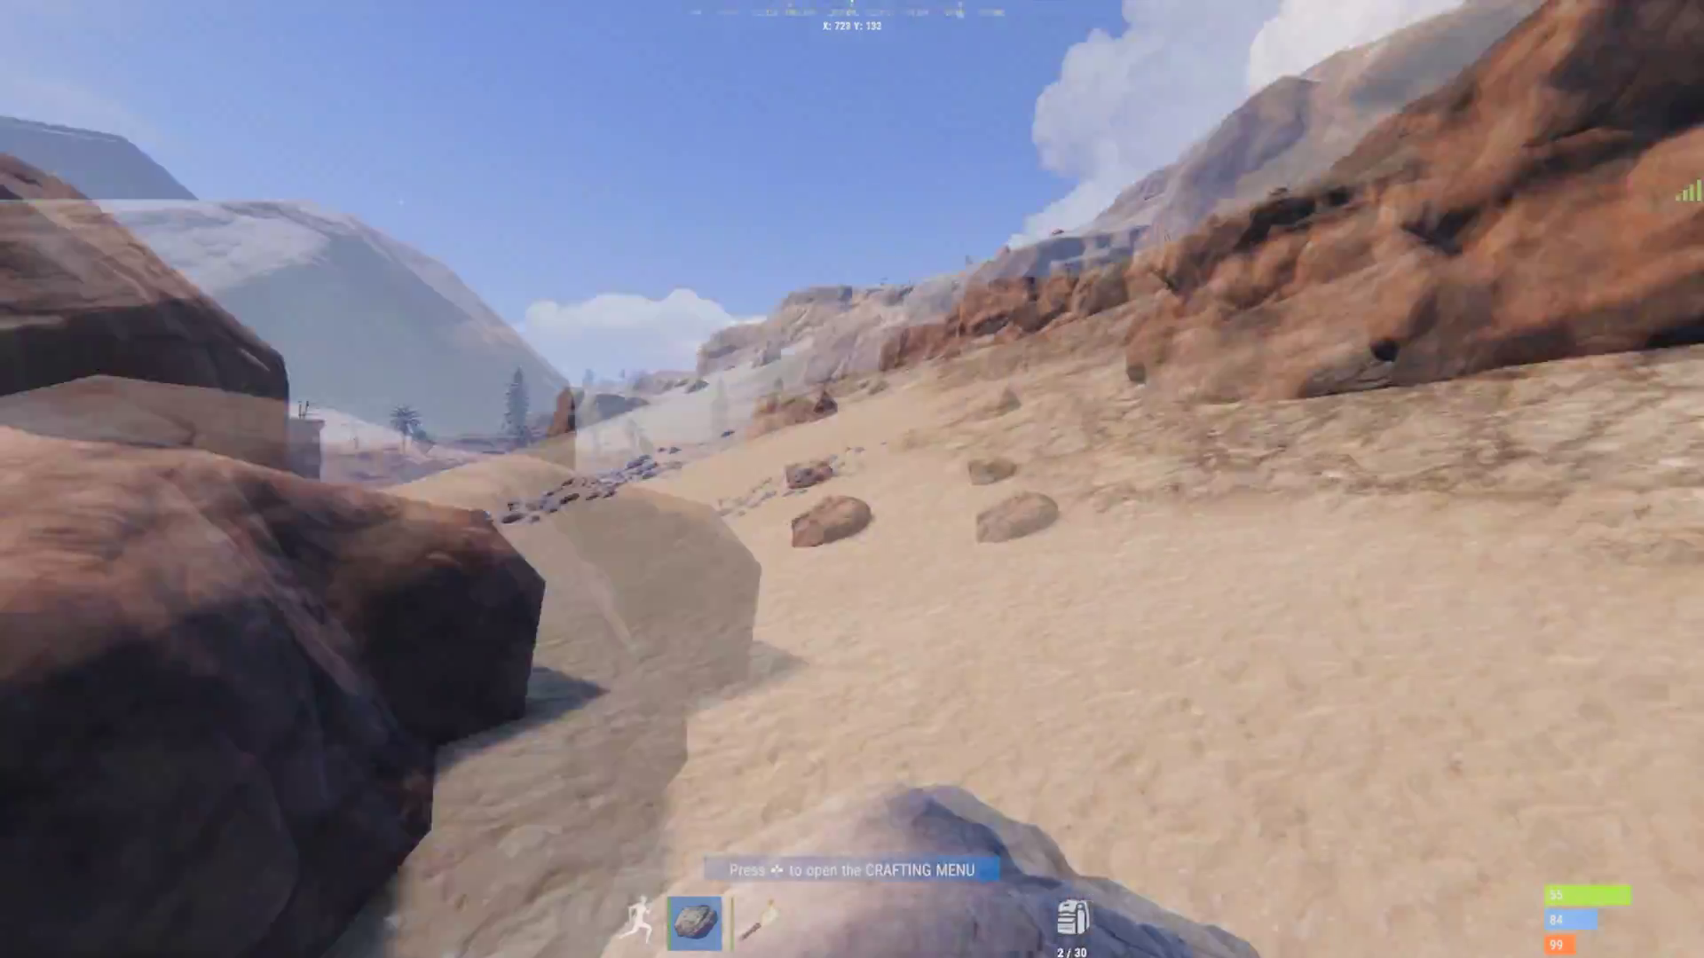
{"action": "key", "text": "shift+w"}
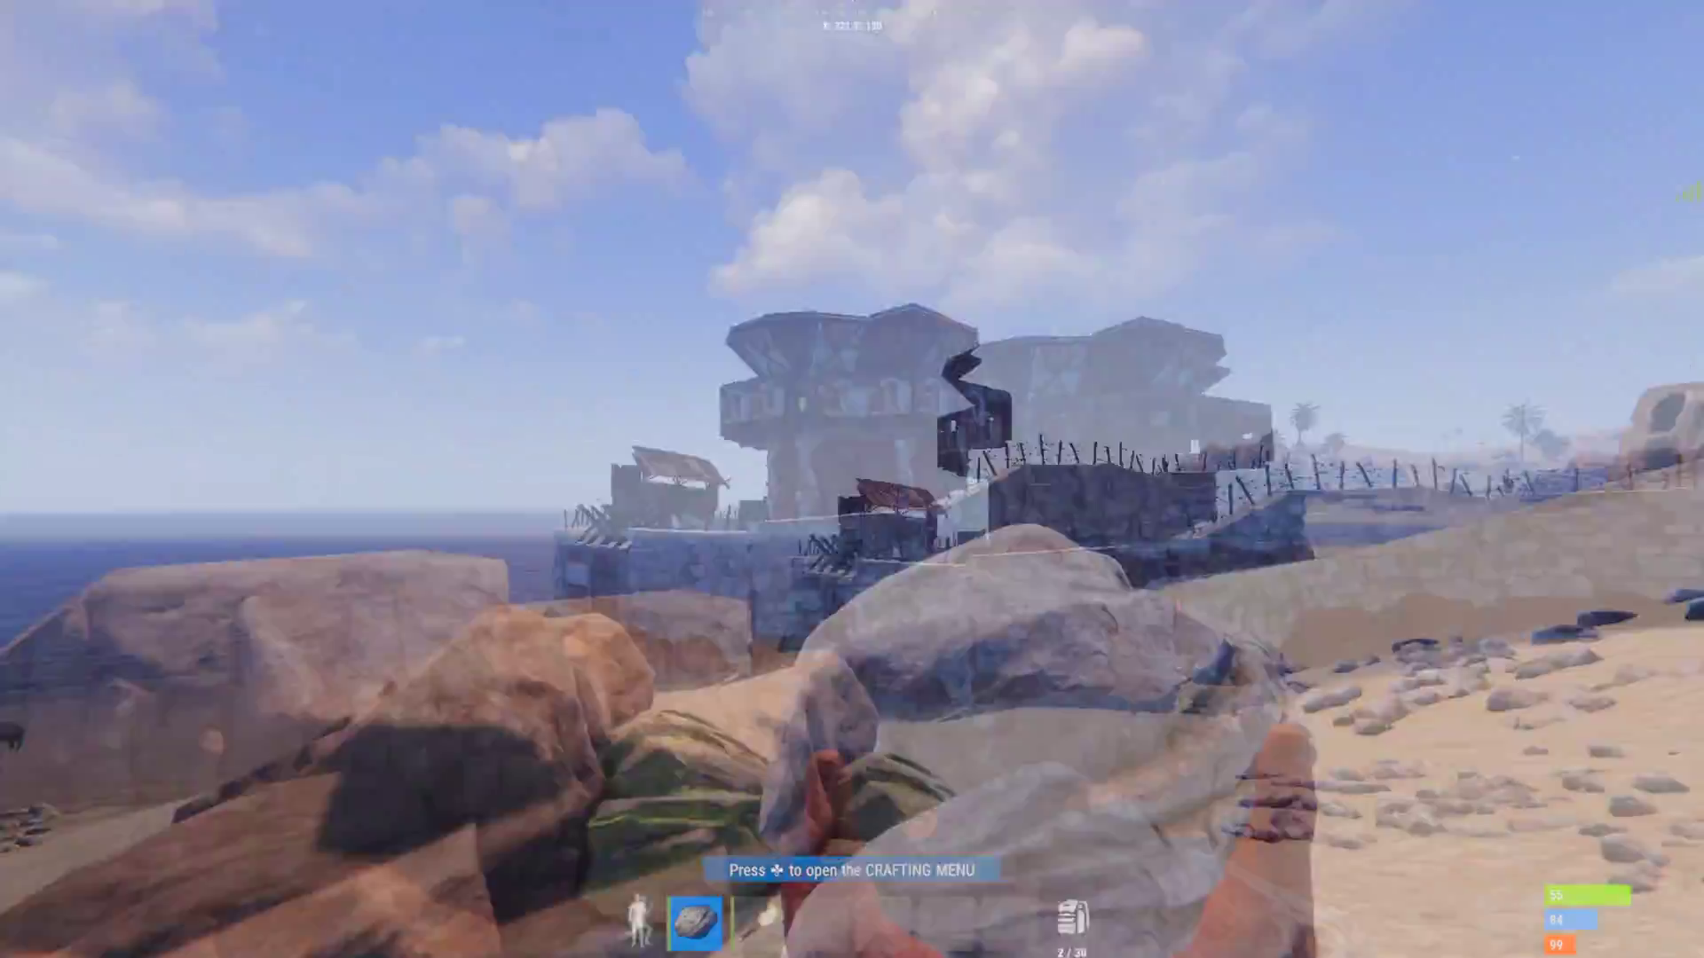
{"action": "key", "text": "shift+w"}
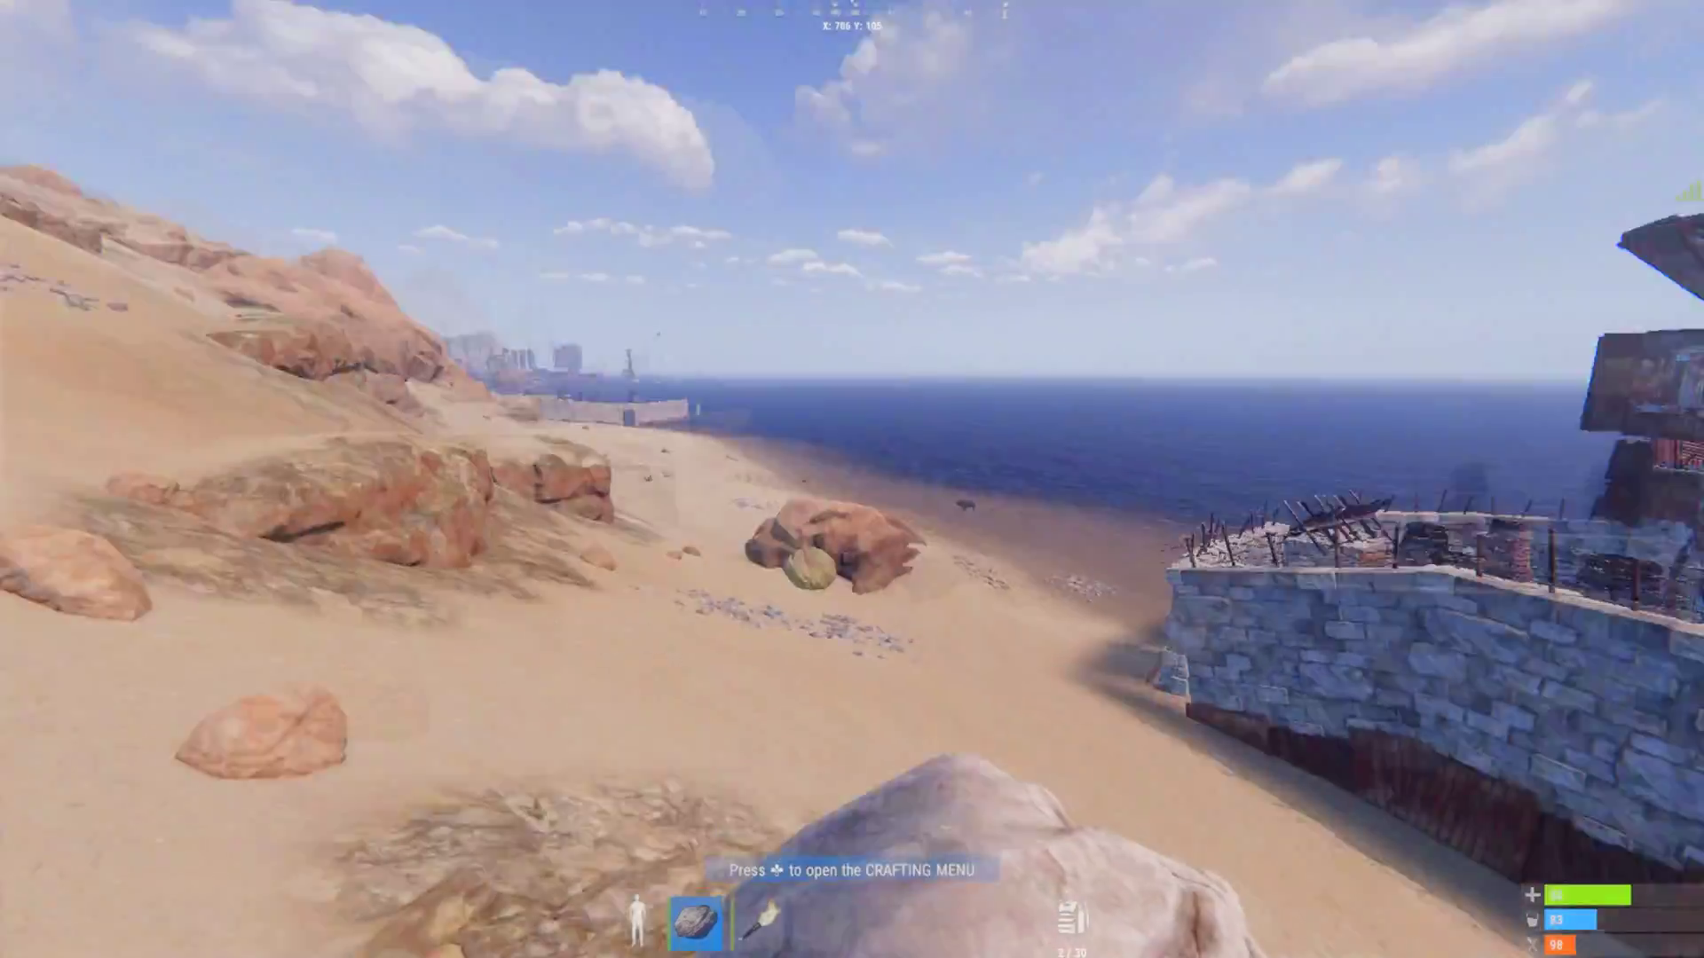
{"action": "key", "text": "shift+w"}
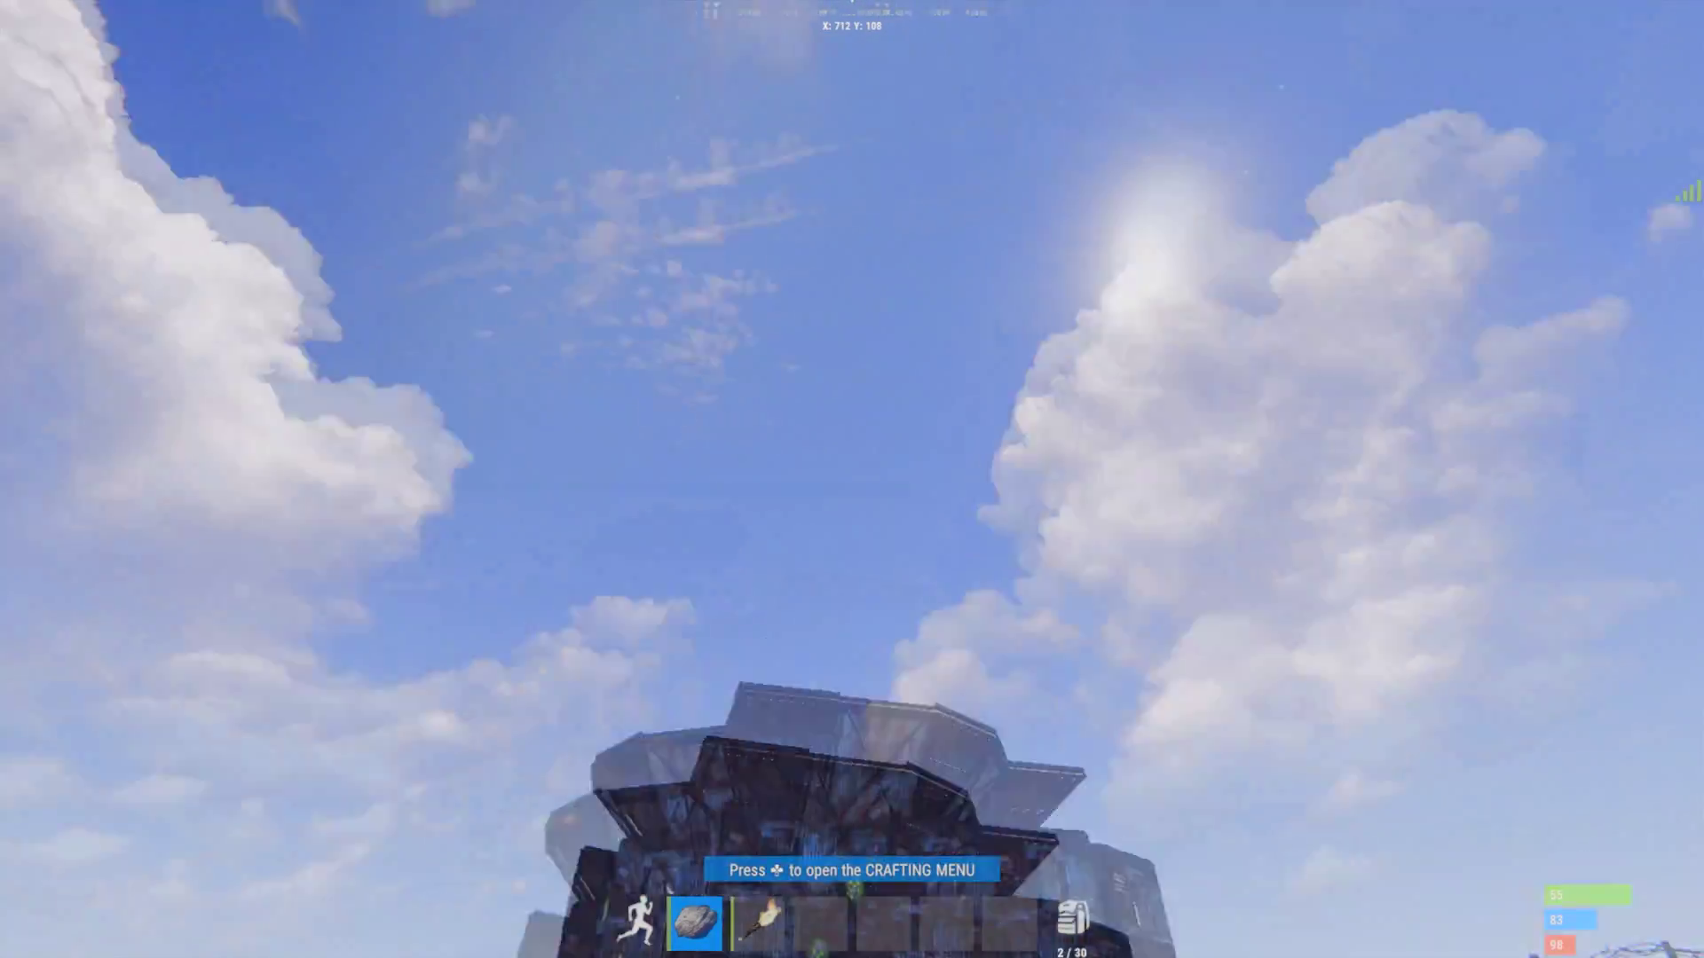
{"action": "left_click", "coordinate": [853, 480]}
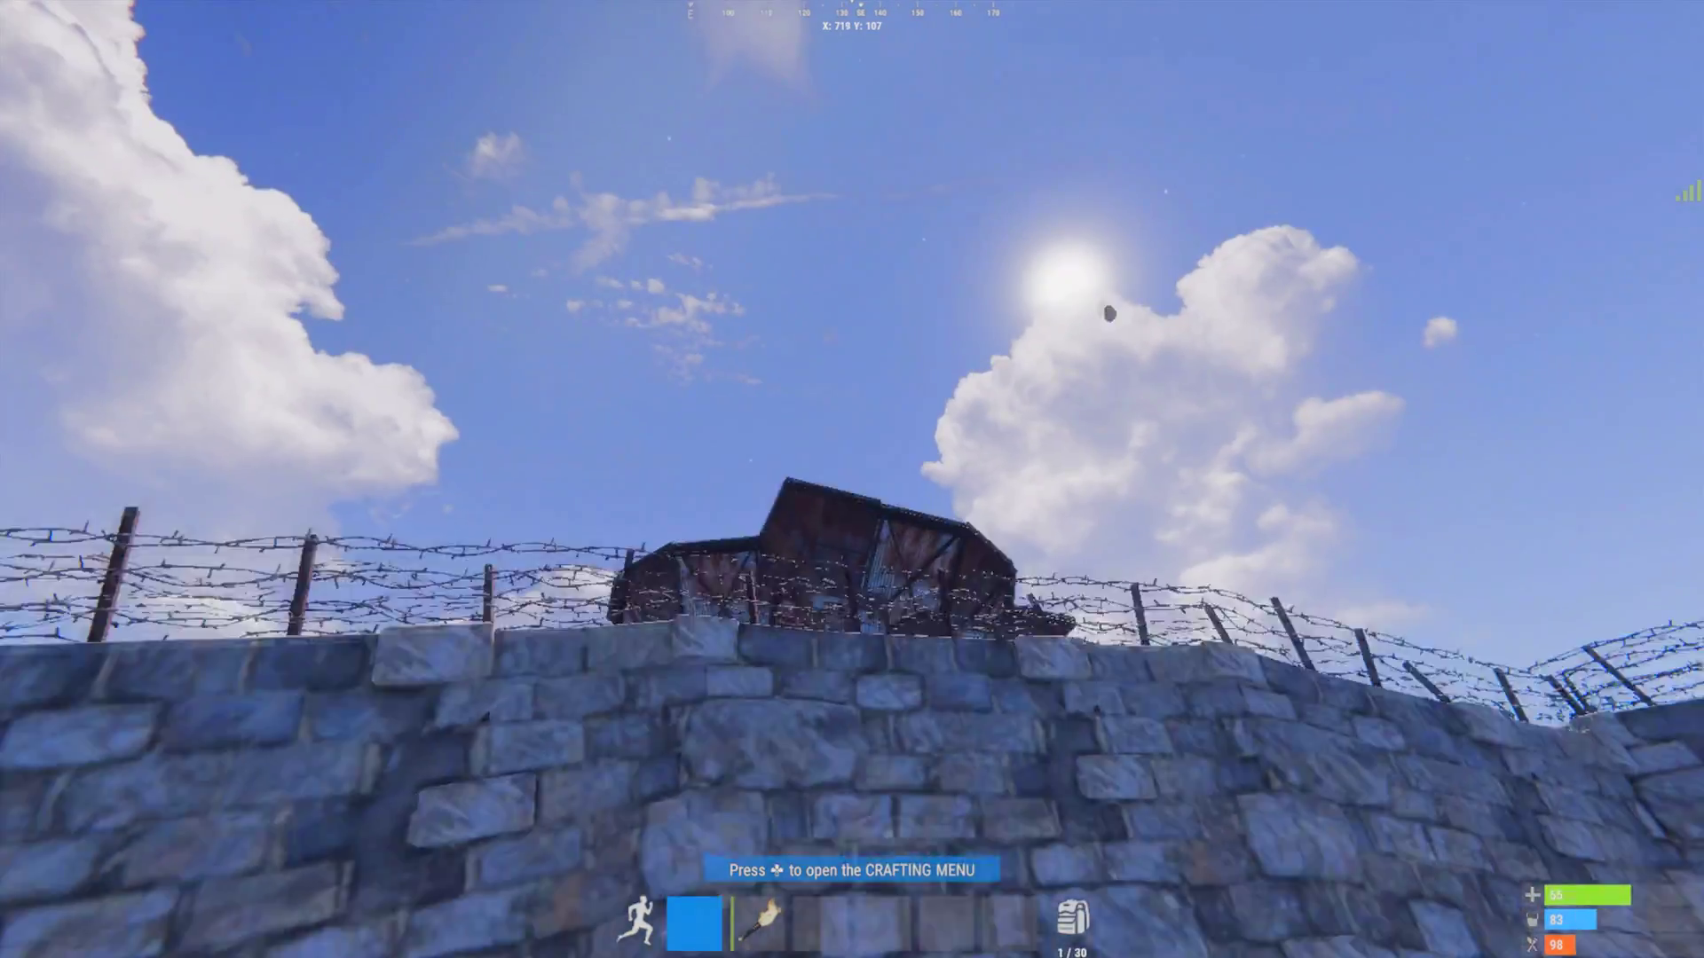
Run from the stone wall along the beach to the boar at the water's edge and strike it repeatedly with the torch.
{"action": "key", "text": "shift+w"}
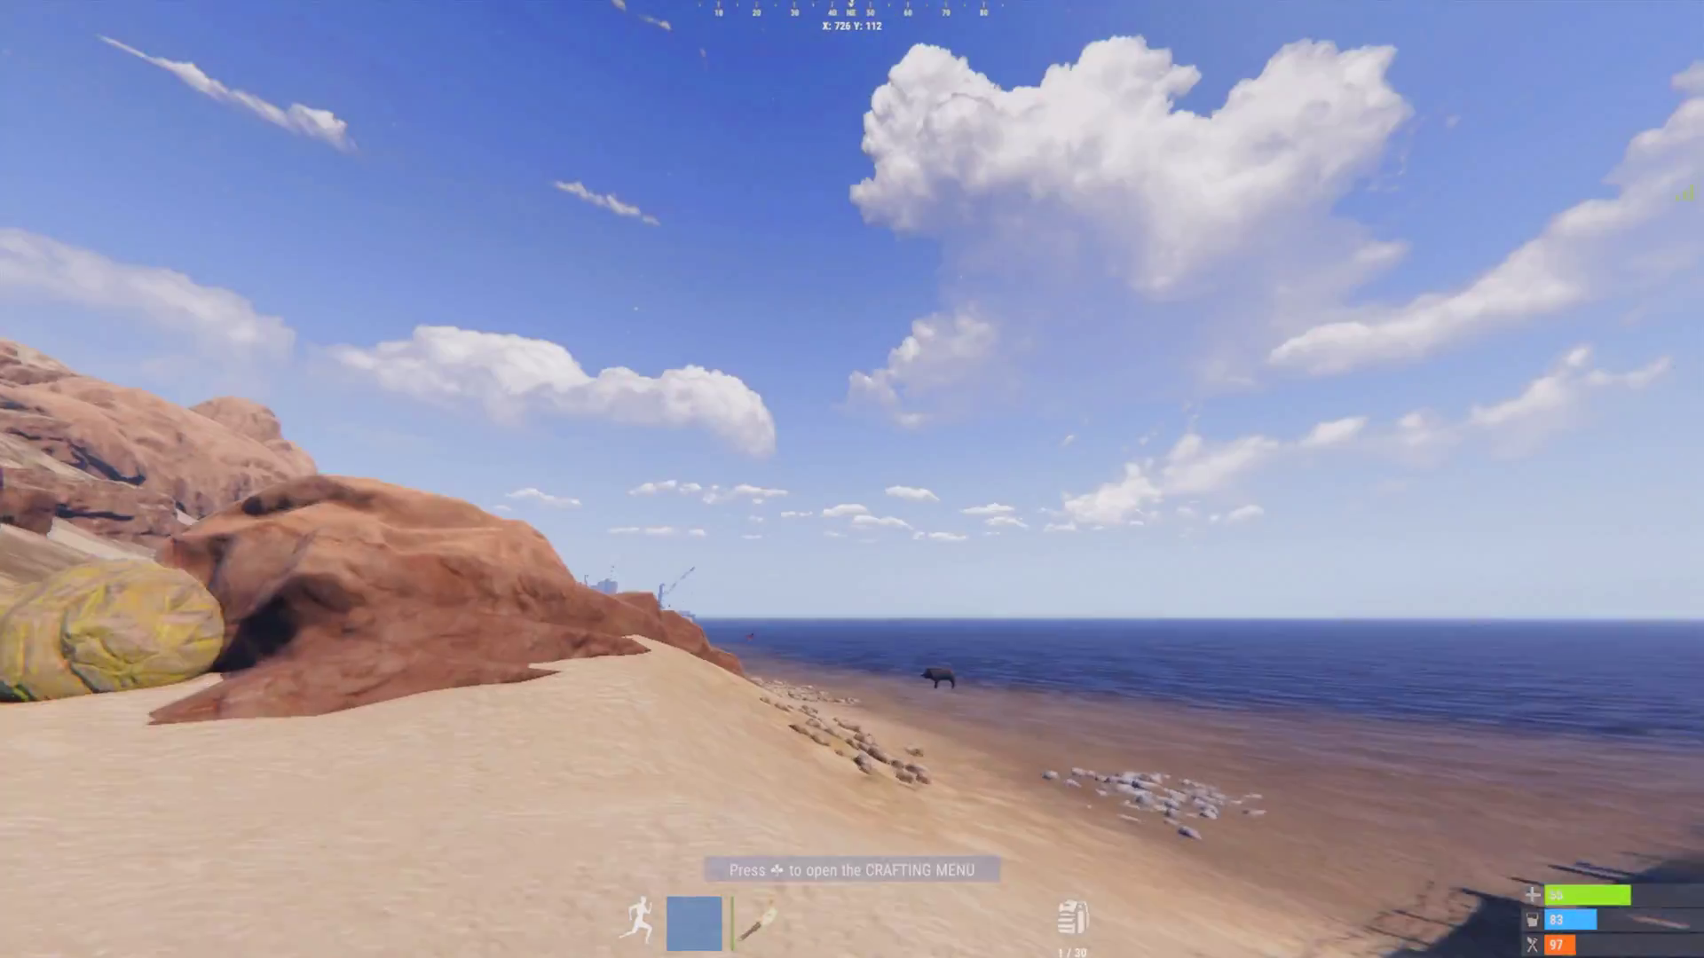
{"action": "key", "text": "shift+w"}
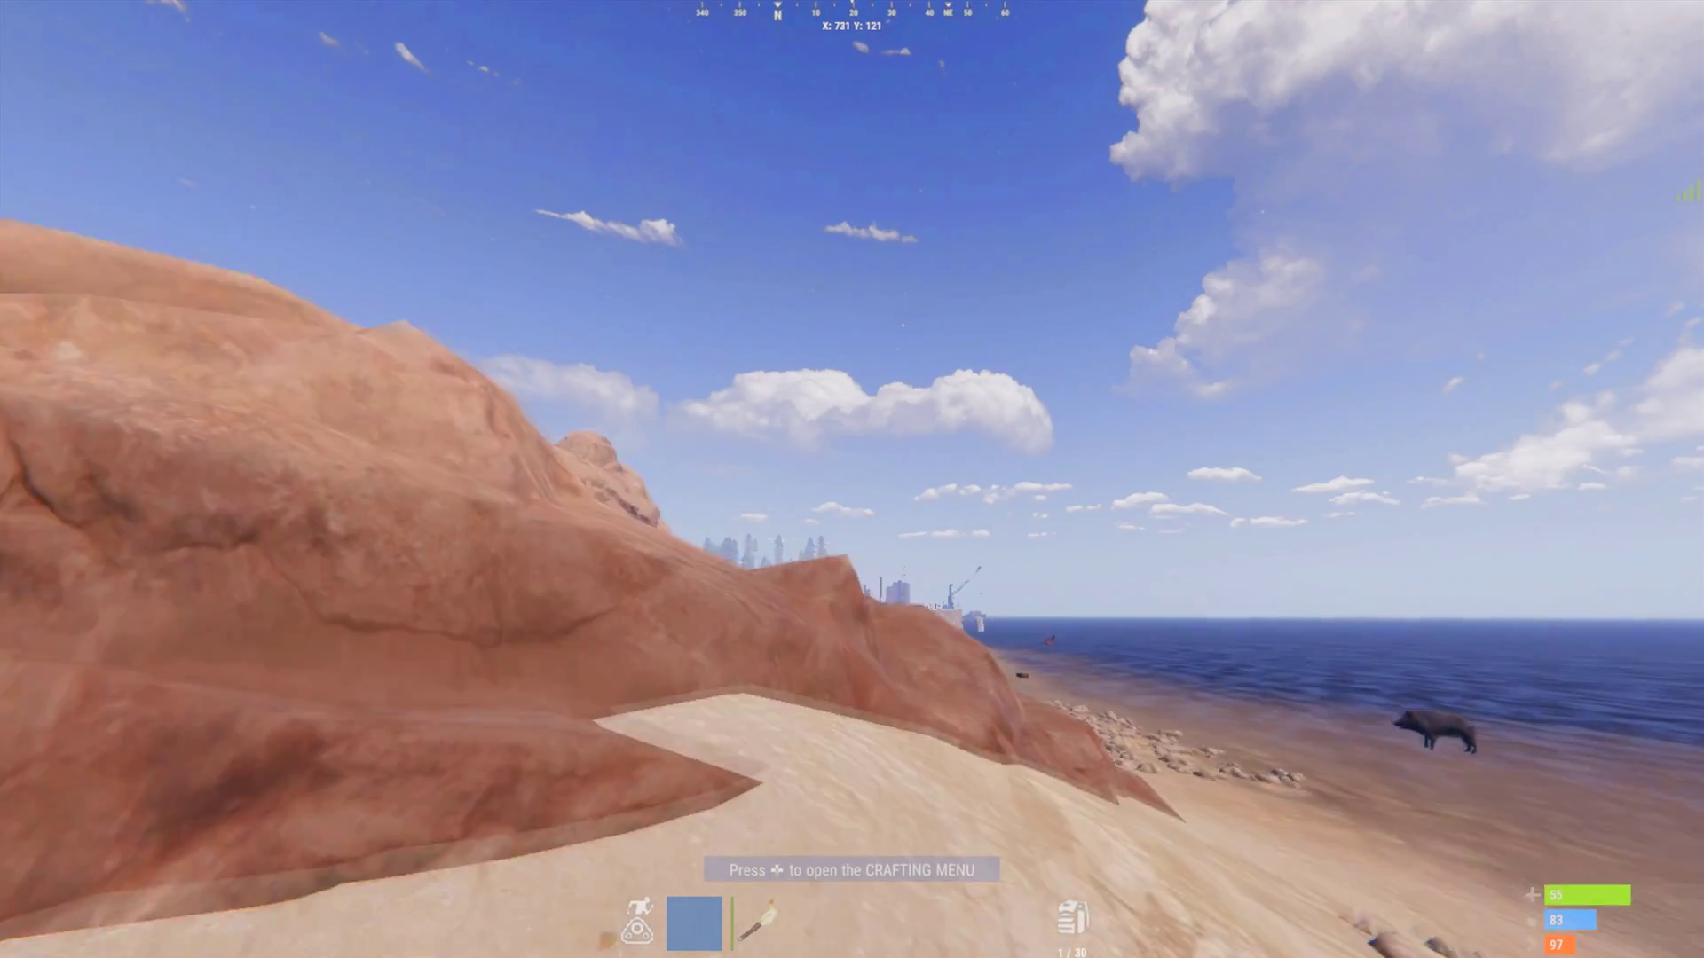
{"action": "key", "text": "shift+w"}
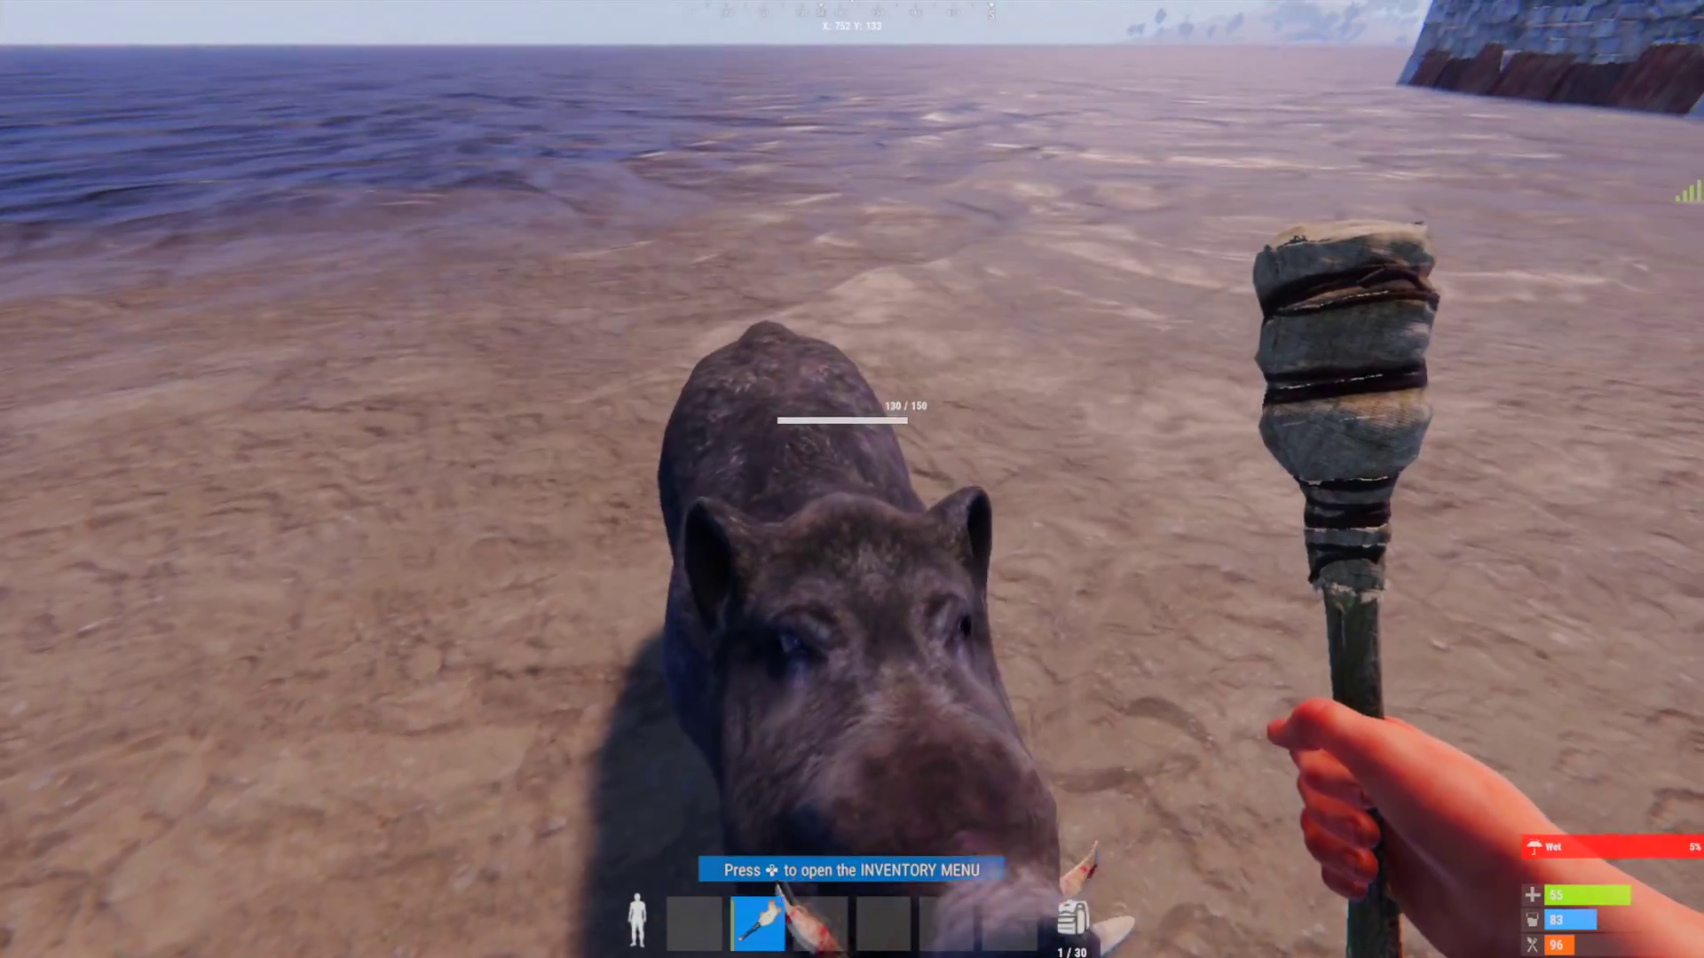
{"action": "left_click", "coordinate": [853, 480]}
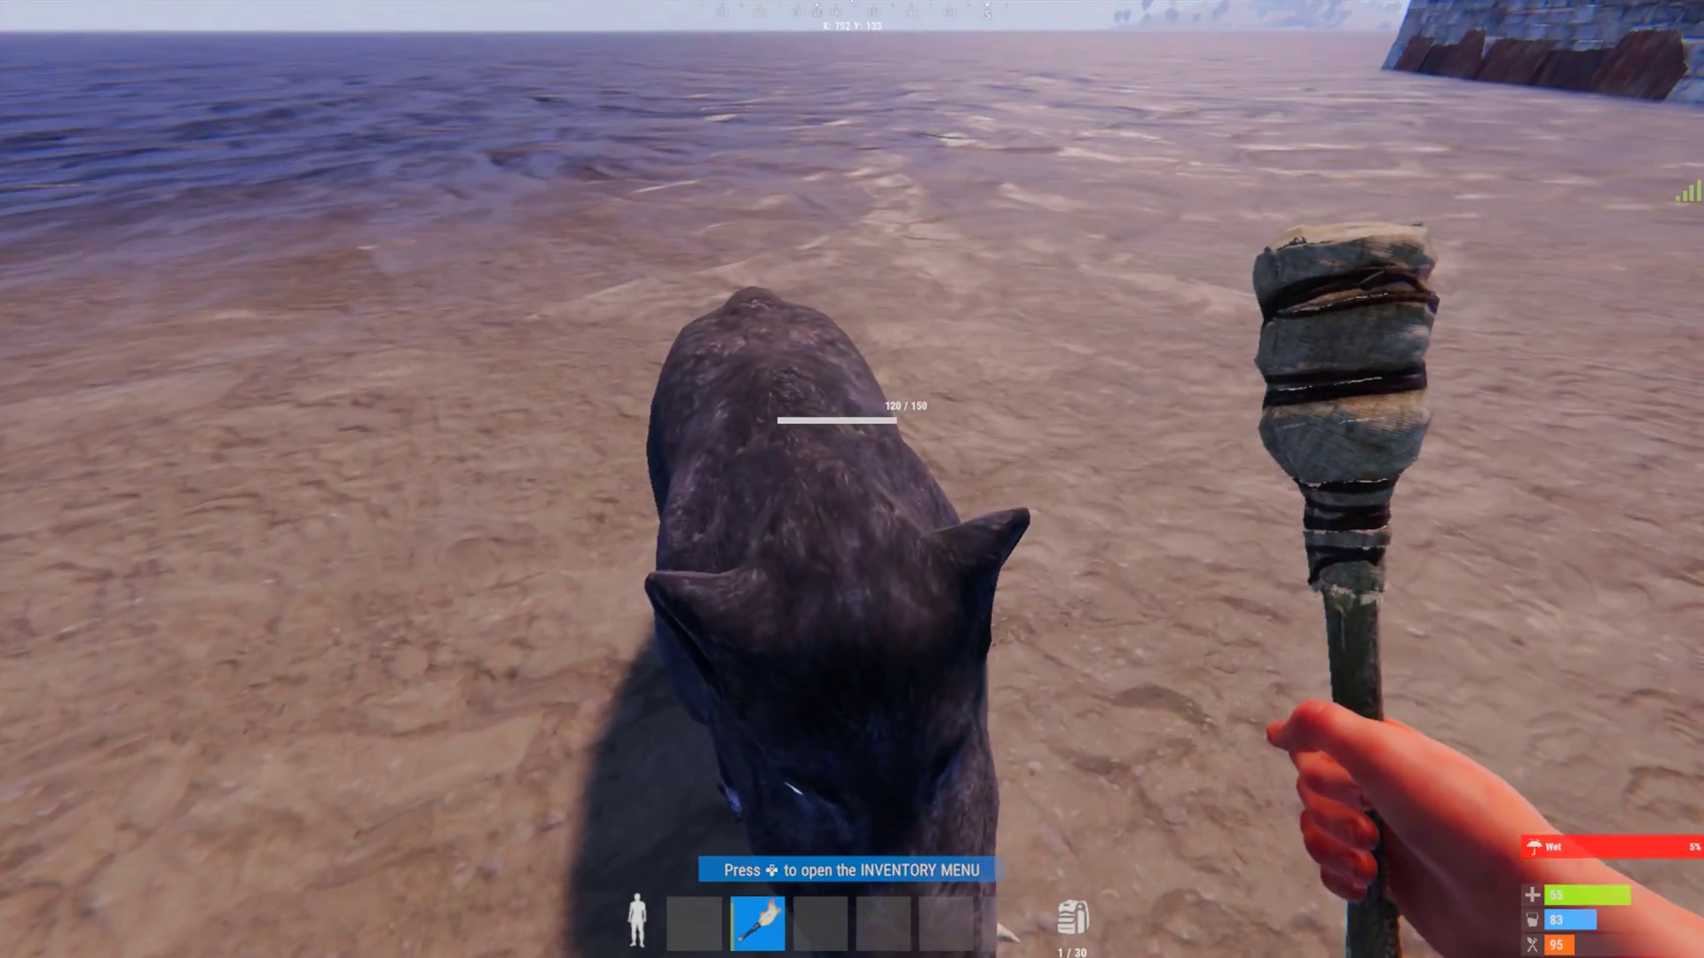
{"action": "left_click", "coordinate": [852, 480]}
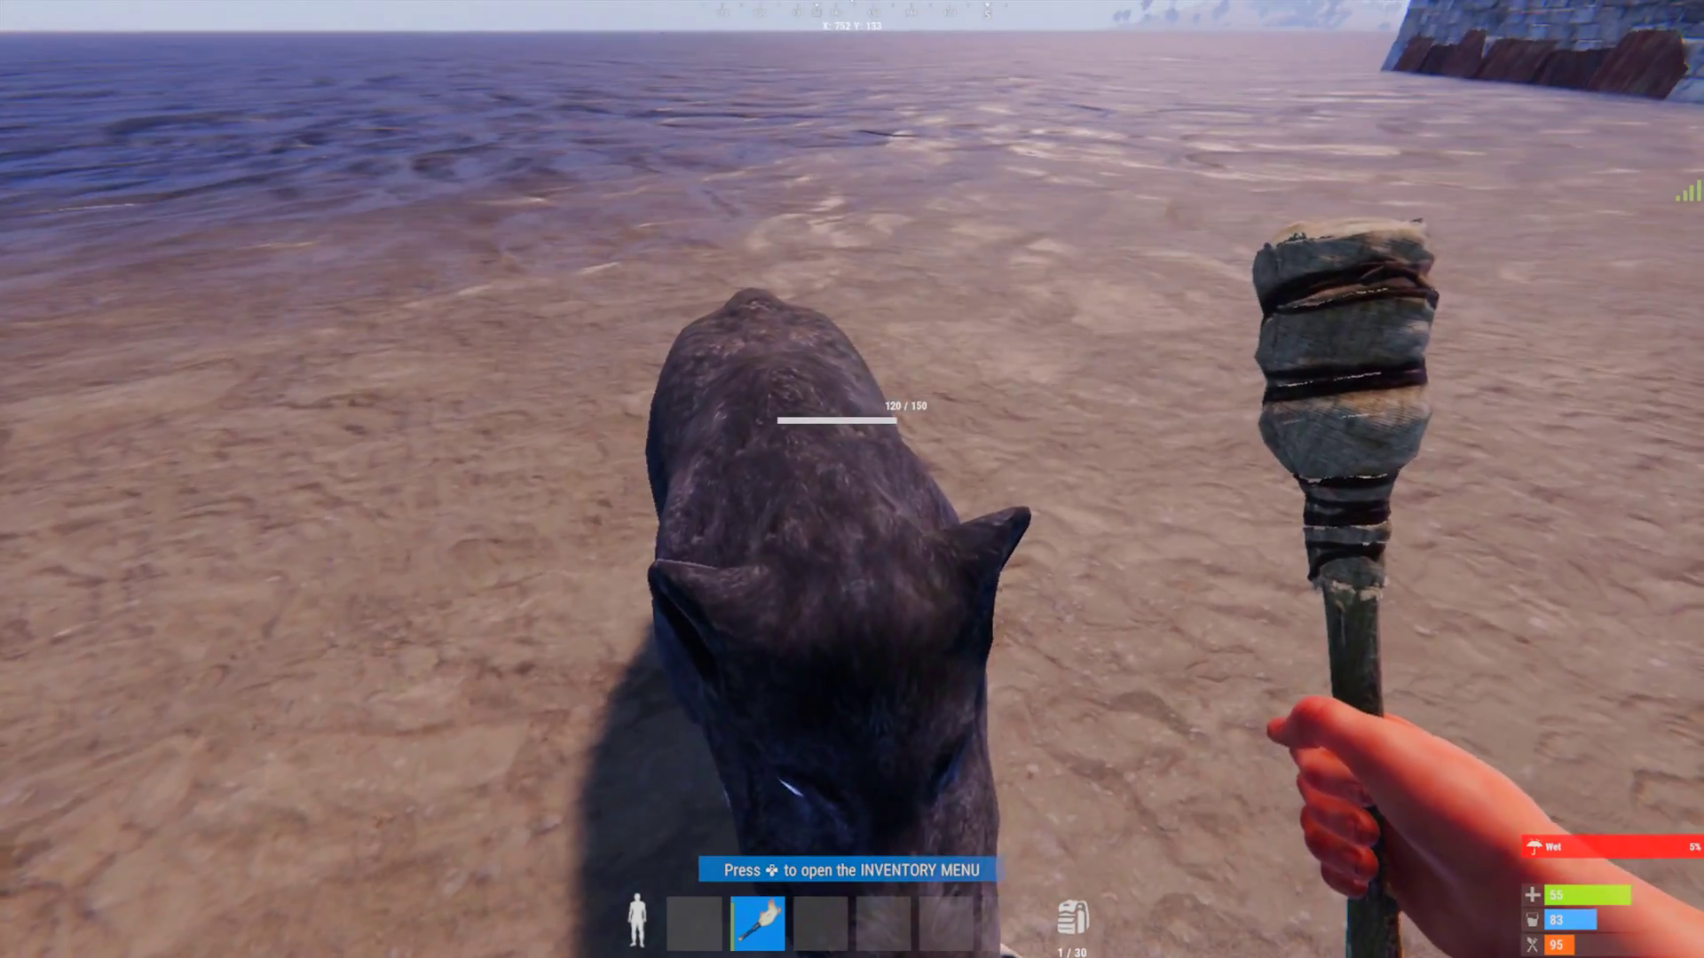
{"action": "left_click", "coordinate": [853, 480]}
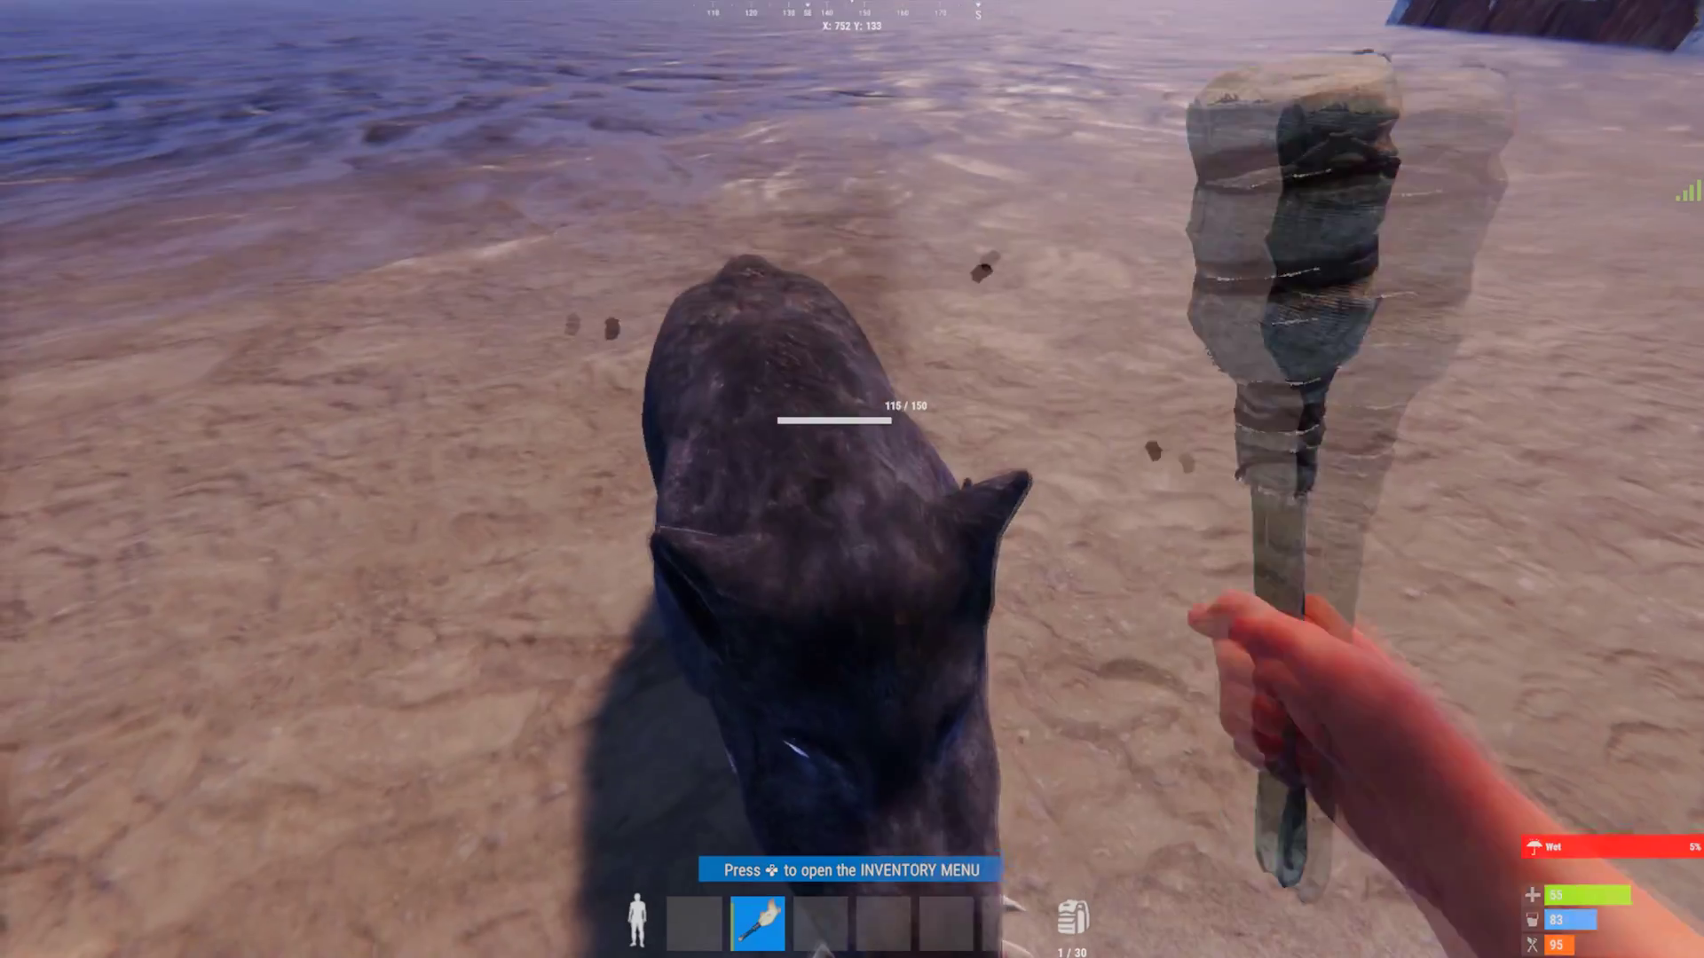
{"action": "left_click", "coordinate": [852, 479]}
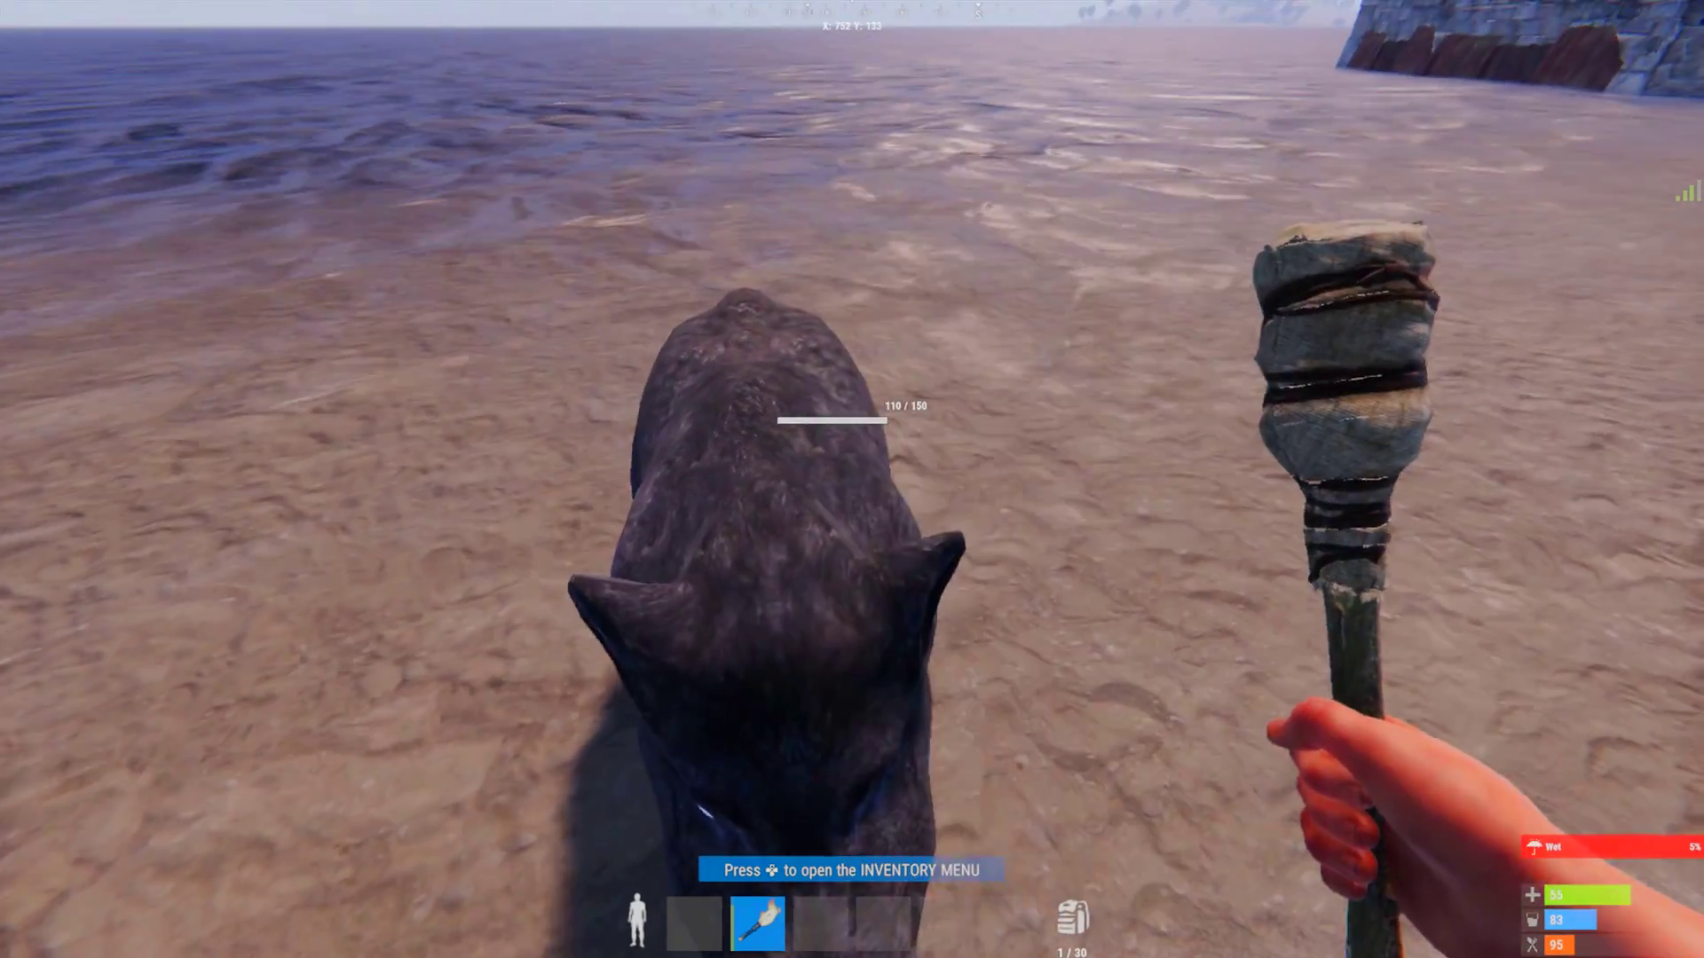
{"action": "left_click", "coordinate": [852, 480]}
Chase the boar along the shore to the dropped loot bag, inspect the bag's contents and close it.
{"action": "key", "text": "shift+w"}
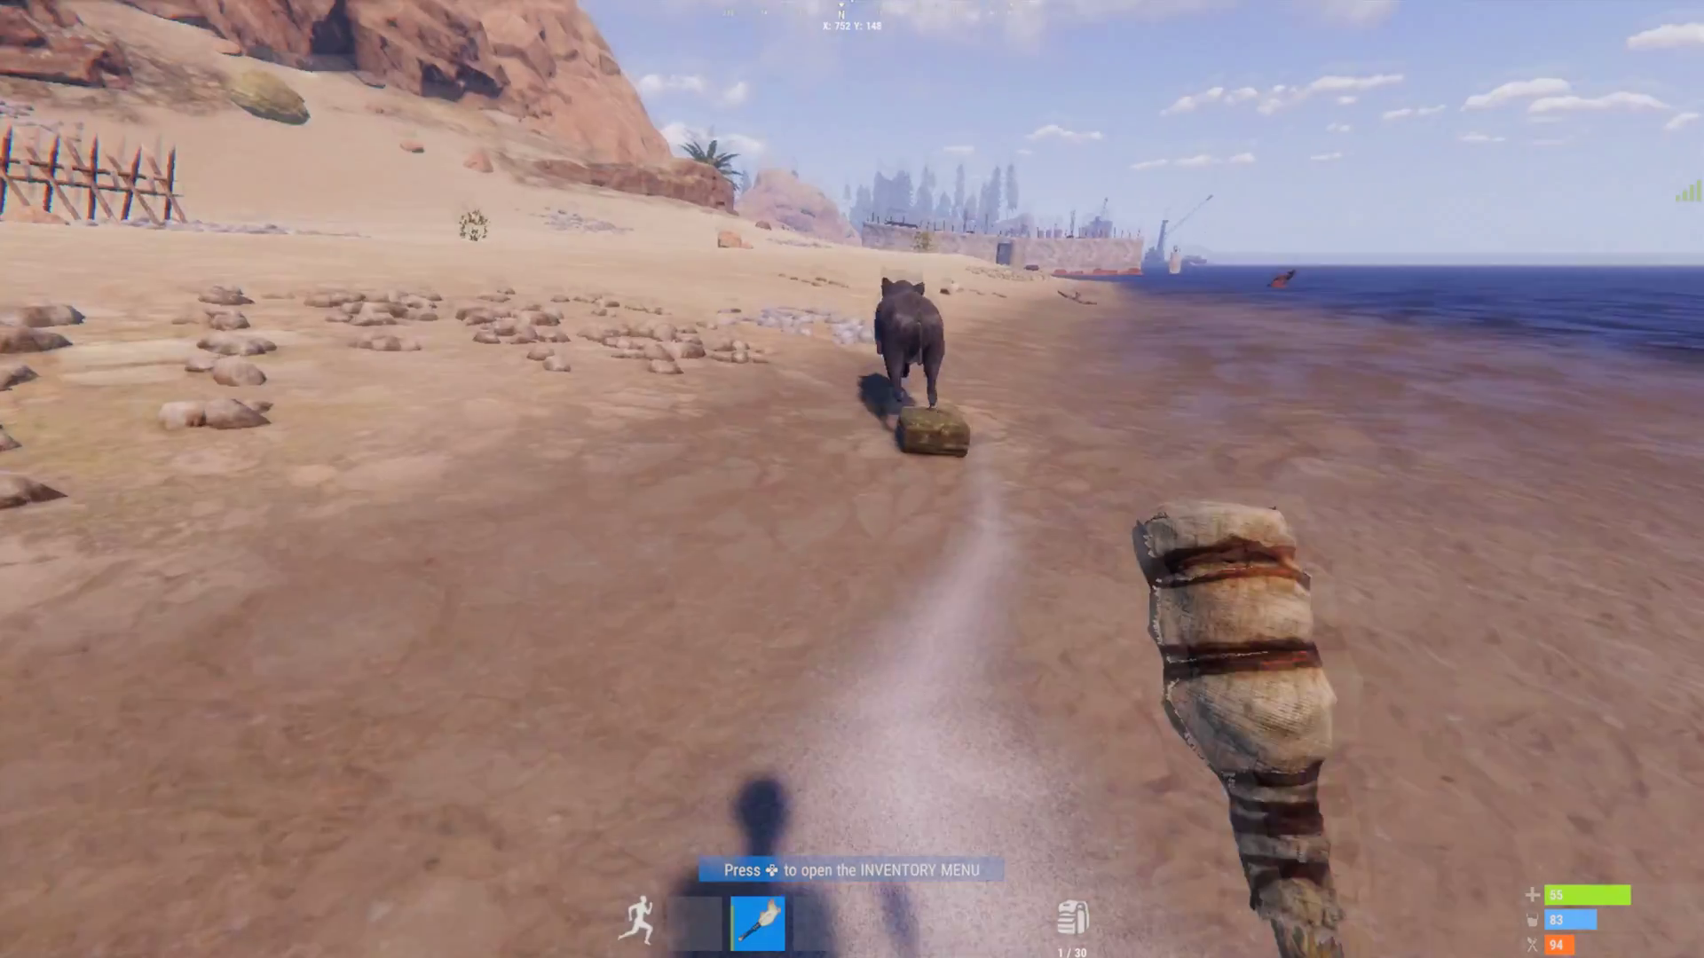
{"action": "key", "text": "e"}
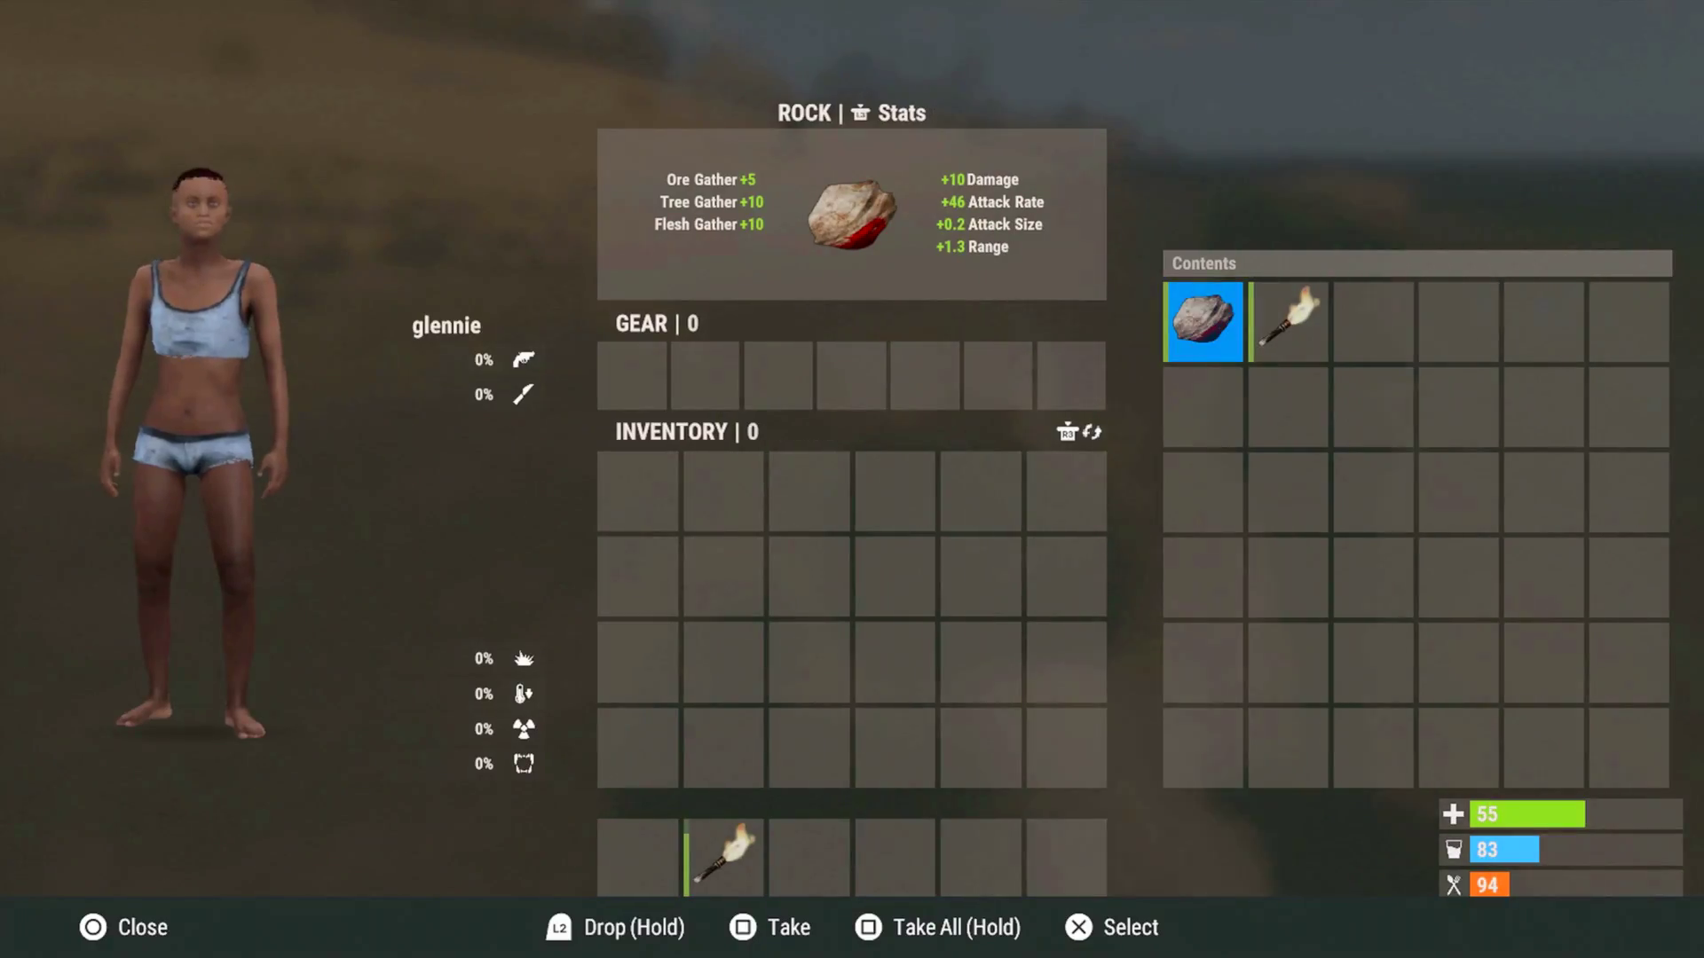
{"action": "key", "text": "Escape"}
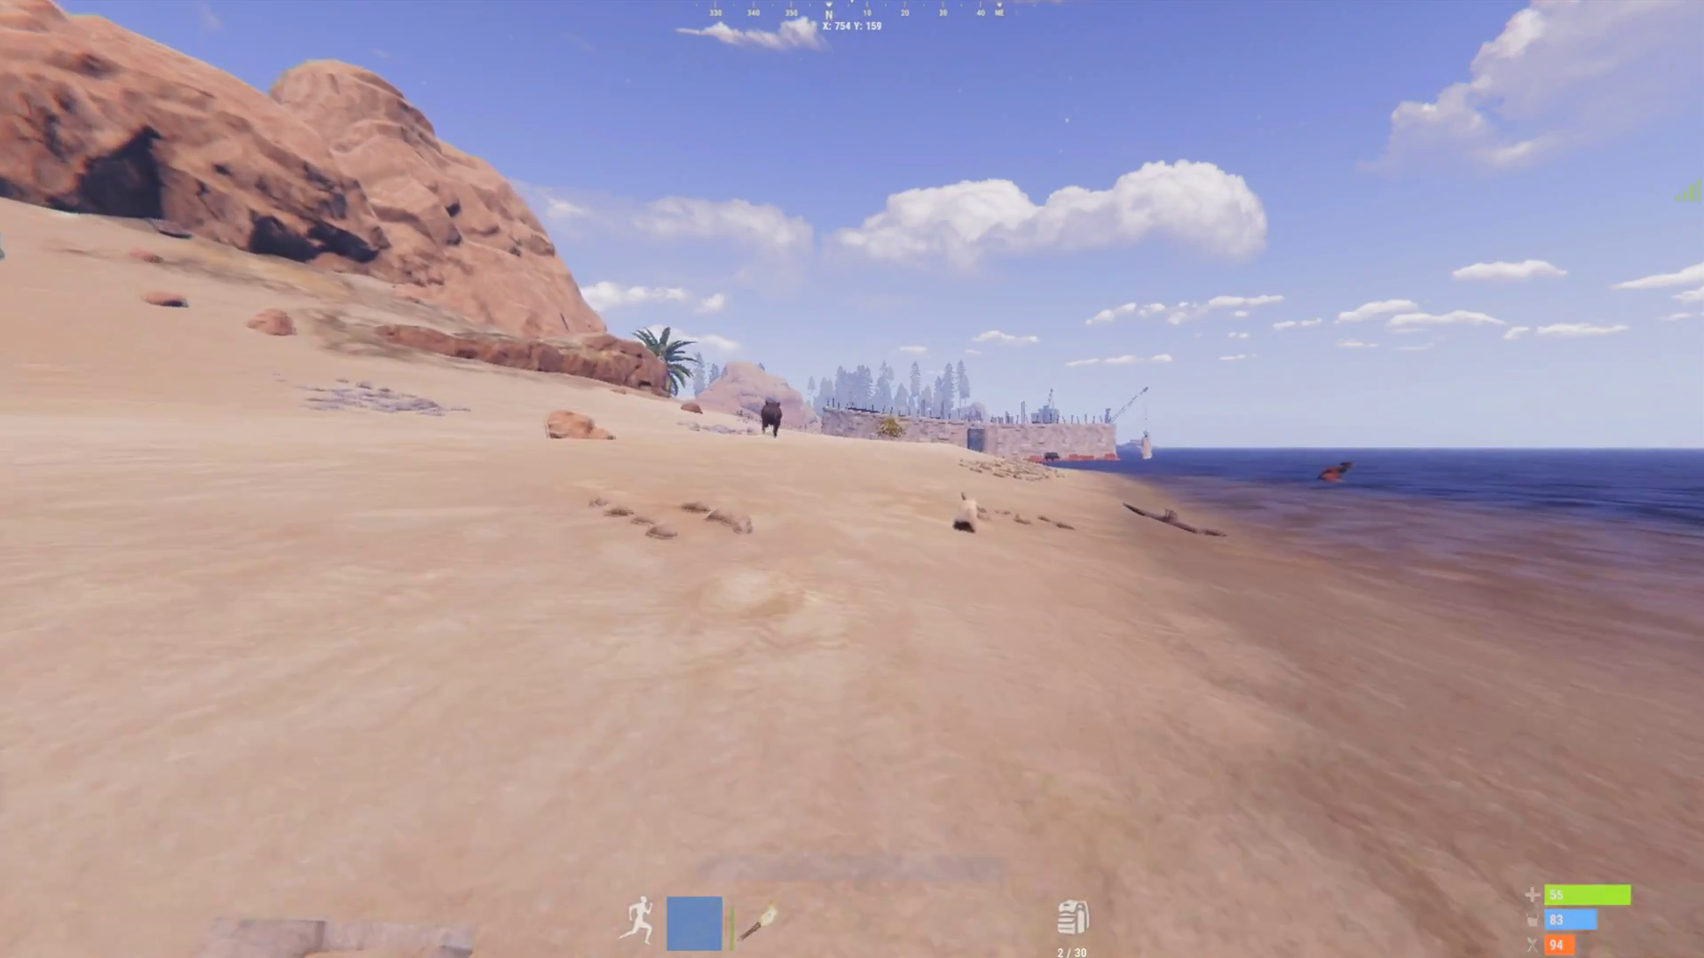
Check the inventory and crouch on the beach, facing the distant stone-walled compound by the sea.
{"action": "key", "text": "Tab"}
{"action": "key", "text": "Tab"}
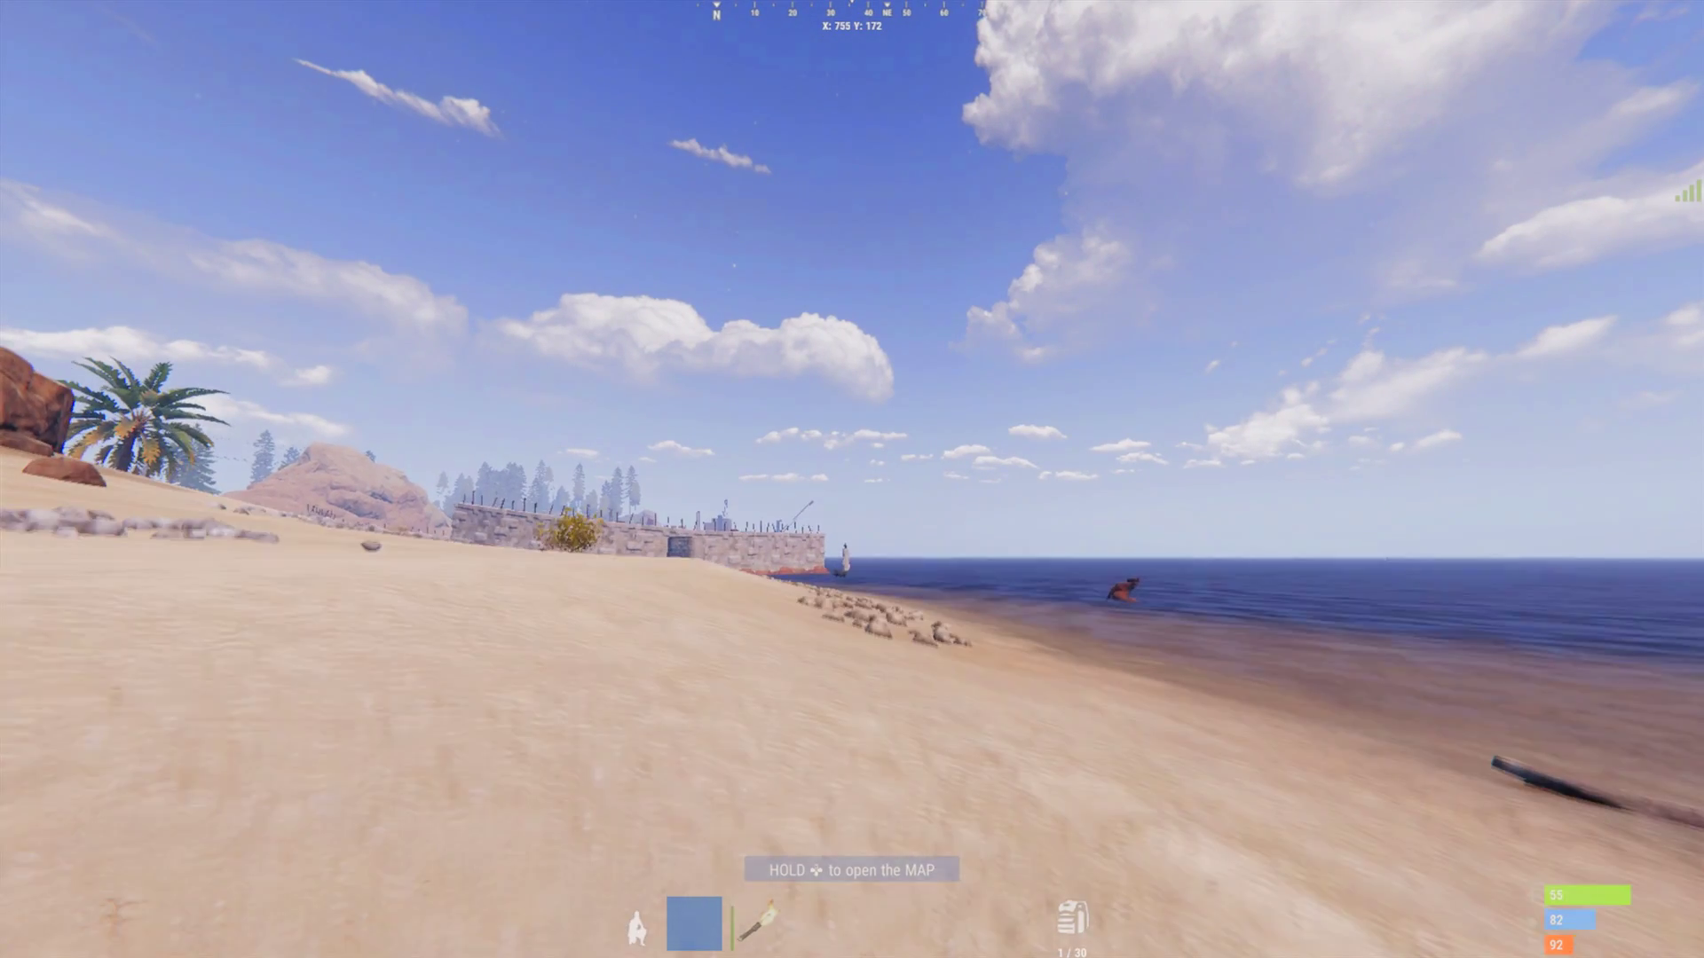
{"action": "key", "text": "ctrl"}
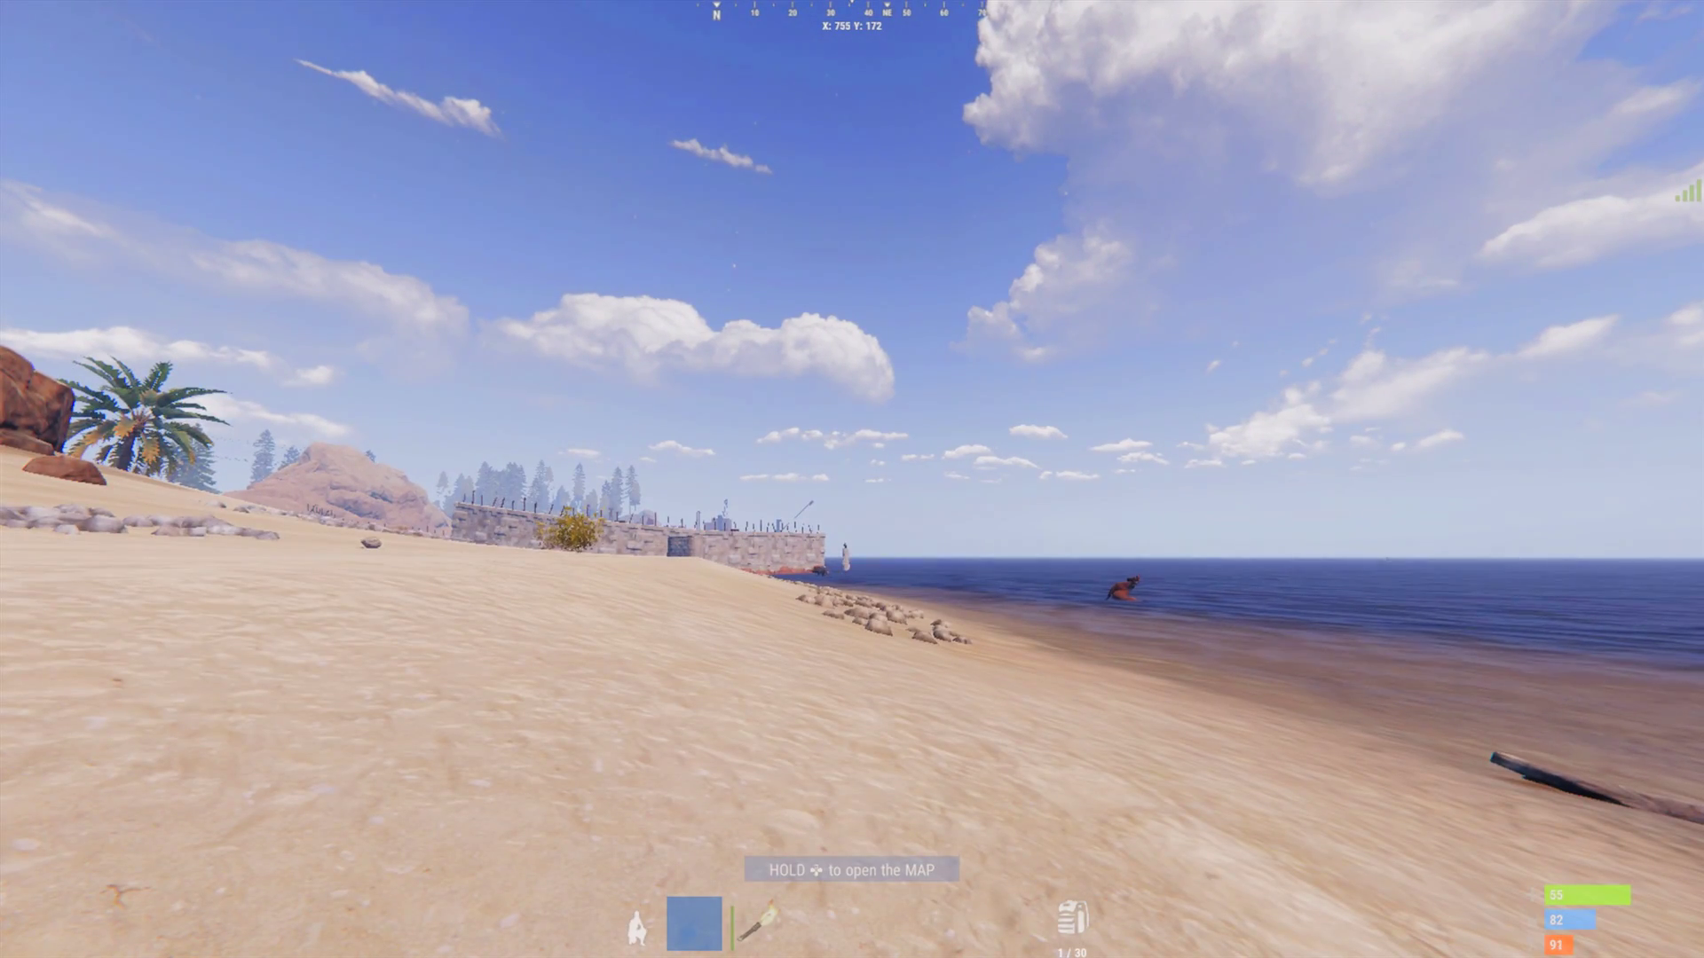